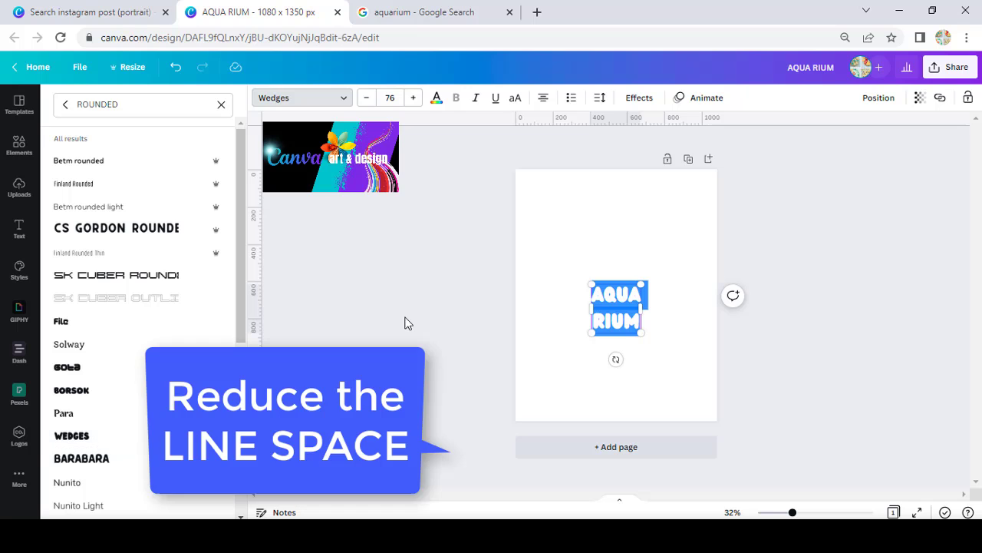
# Enlarge the AQUA RIUM text to font size 226 and tighten its line spacing, keeping the block centred on the page.
pyautogui.moveTo(591, 283); pyautogui.dragTo(539, 229)
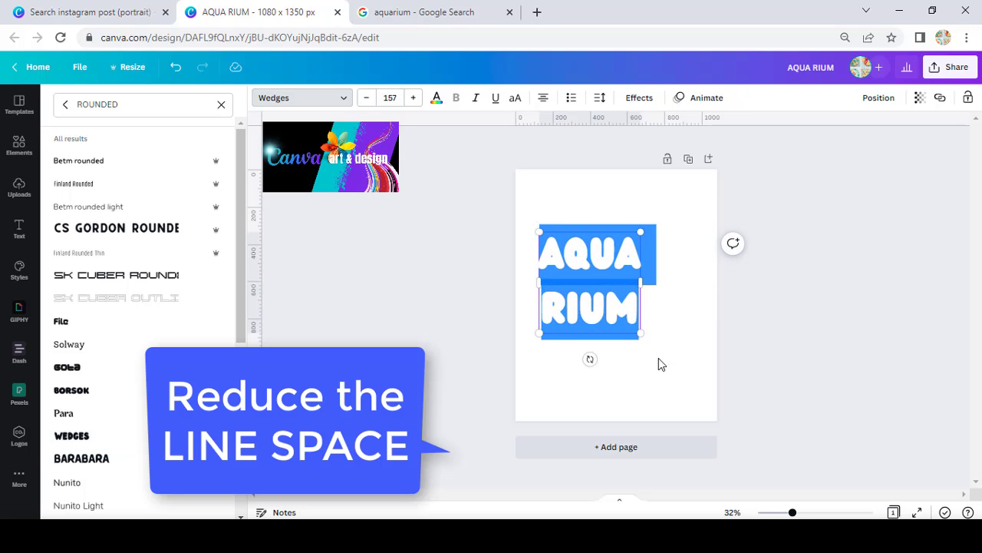
pyautogui.moveTo(641, 334); pyautogui.dragTo(685, 377)
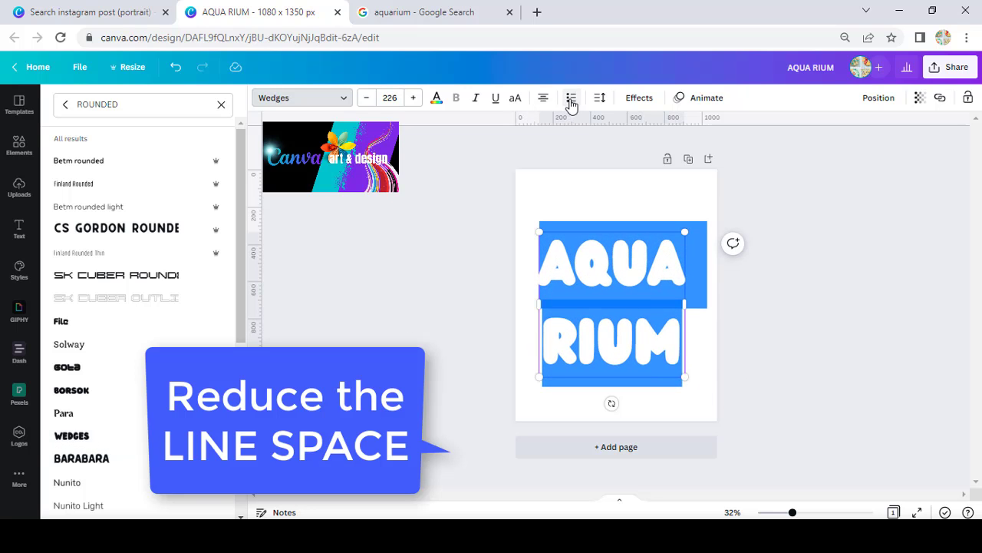
pyautogui.click(599, 98)
pyautogui.moveTo(669, 181); pyautogui.dragTo(644, 186)
pyautogui.click(798, 321)
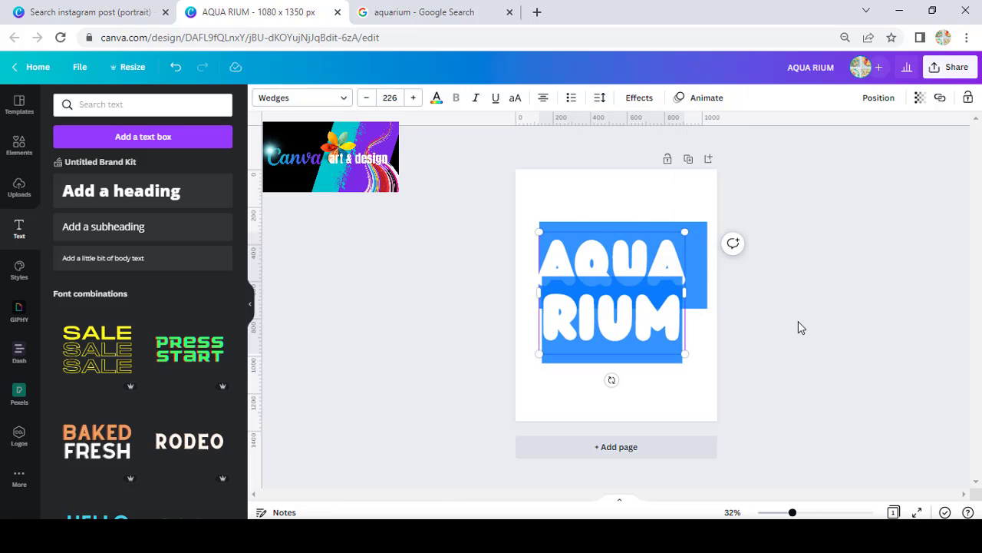
pyautogui.click(798, 320)
pyautogui.moveTo(673, 326); pyautogui.dragTo(671, 317)
# Add a square shape to the page and fill it with yellow.
pyautogui.click(20, 147)
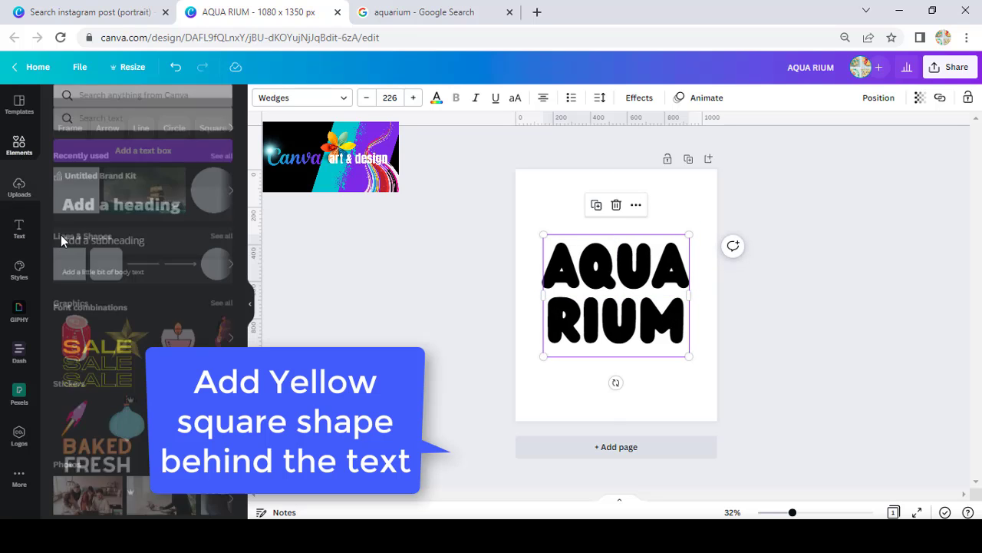
pyautogui.click(69, 272)
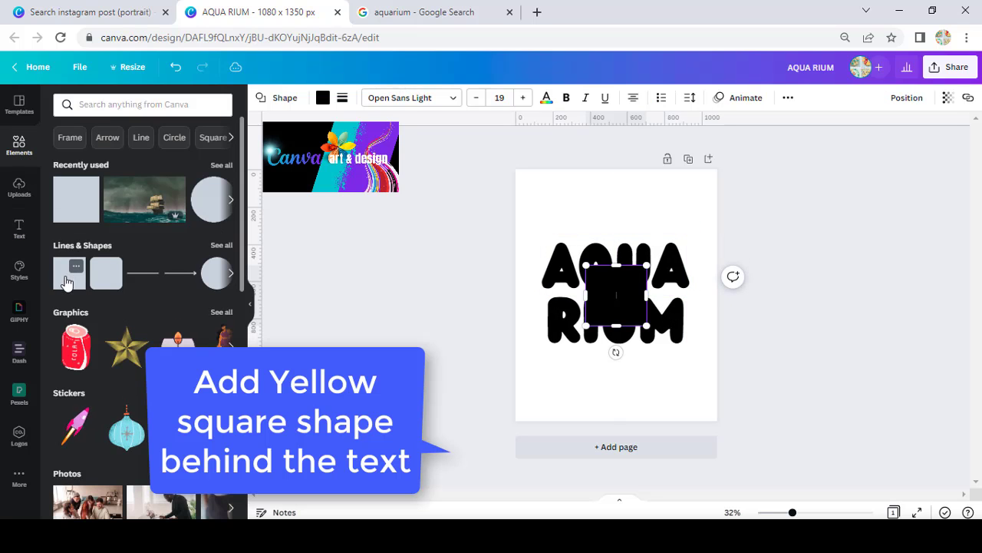
pyautogui.click(322, 97)
pyautogui.click(159, 371)
# Stretch the yellow square into a rectangle that frames the AQUA RIUM text and send it behind the text.
pyautogui.moveTo(585, 295); pyautogui.dragTo(535, 294)
pyautogui.moveTo(647, 295); pyautogui.dragTo(697, 307)
pyautogui.moveTo(616, 265); pyautogui.dragTo(617, 234)
pyautogui.moveTo(616, 343); pyautogui.dragTo(616, 351)
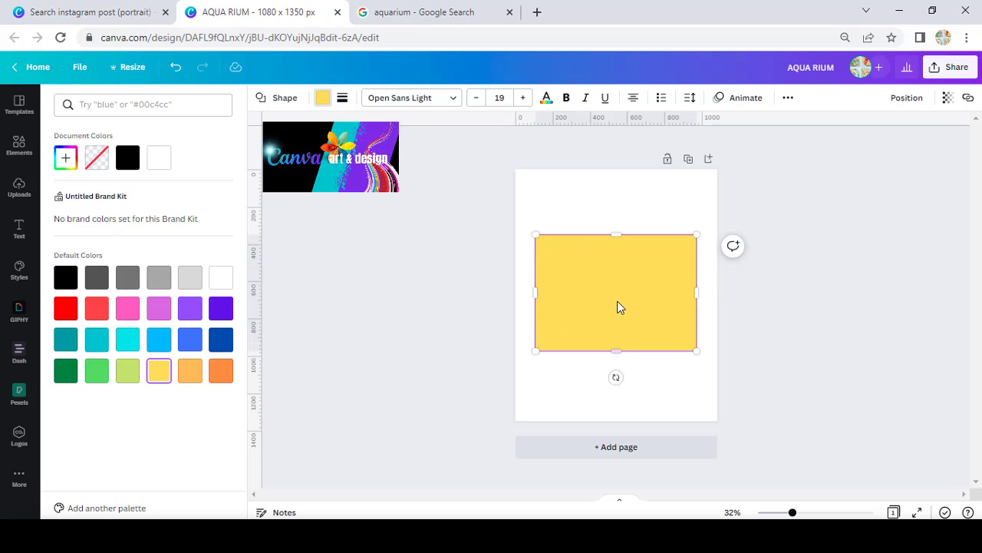
pyautogui.rightClick(621, 306)
pyautogui.click(673, 377)
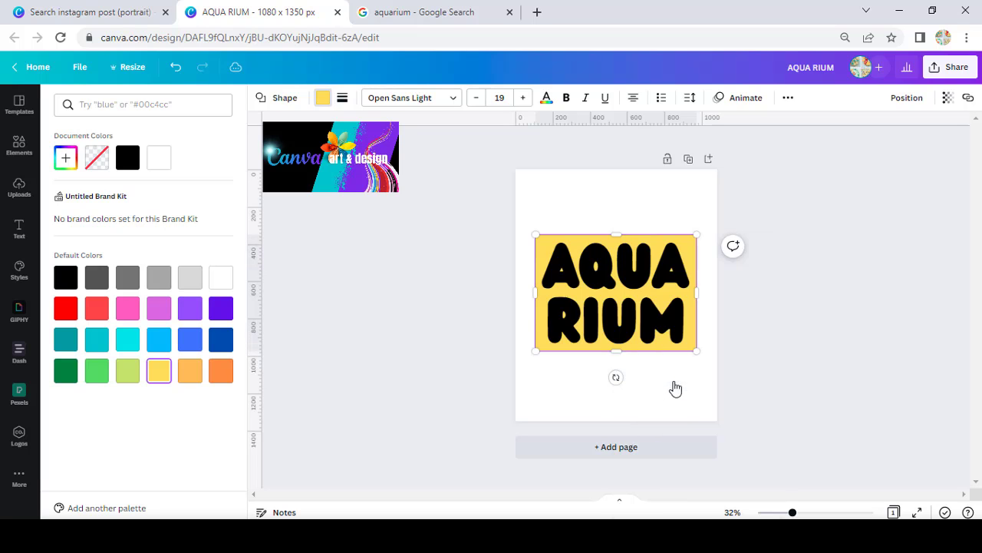
# Change the AQUA RIUM text colour to white.
pyautogui.click(624, 315)
pyautogui.click(436, 98)
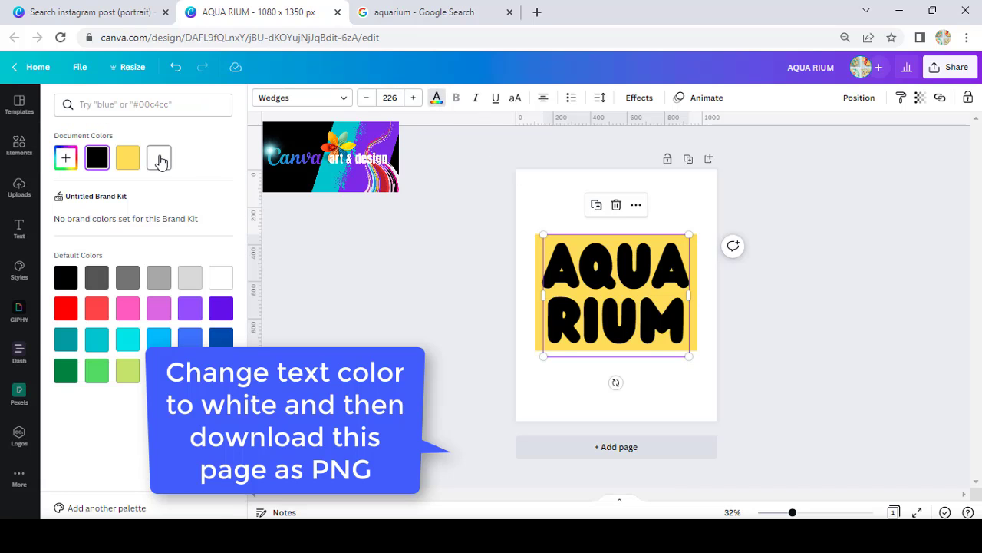
pyautogui.click(158, 158)
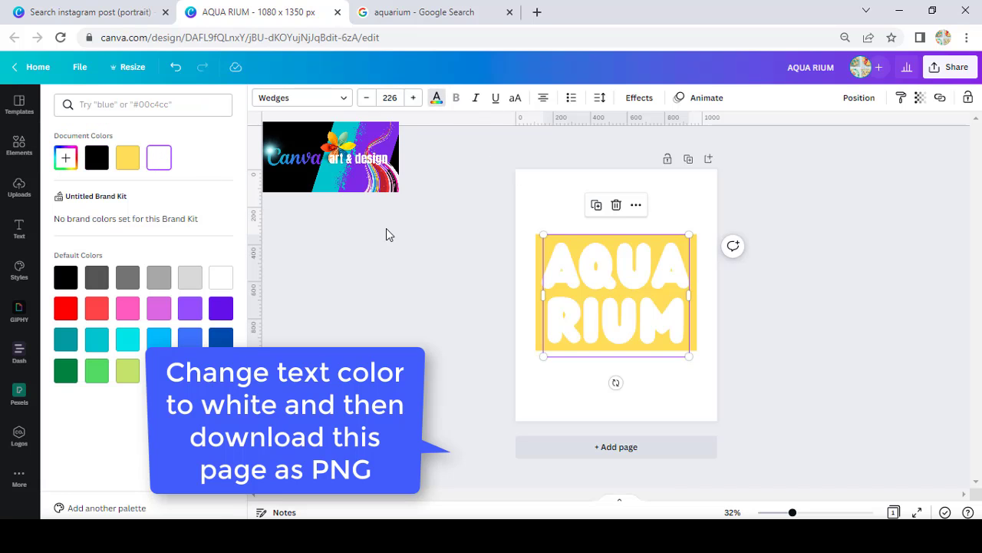
# Download the design page as a PNG and dismiss the sharing options.
pyautogui.click(951, 67)
pyautogui.click(802, 342)
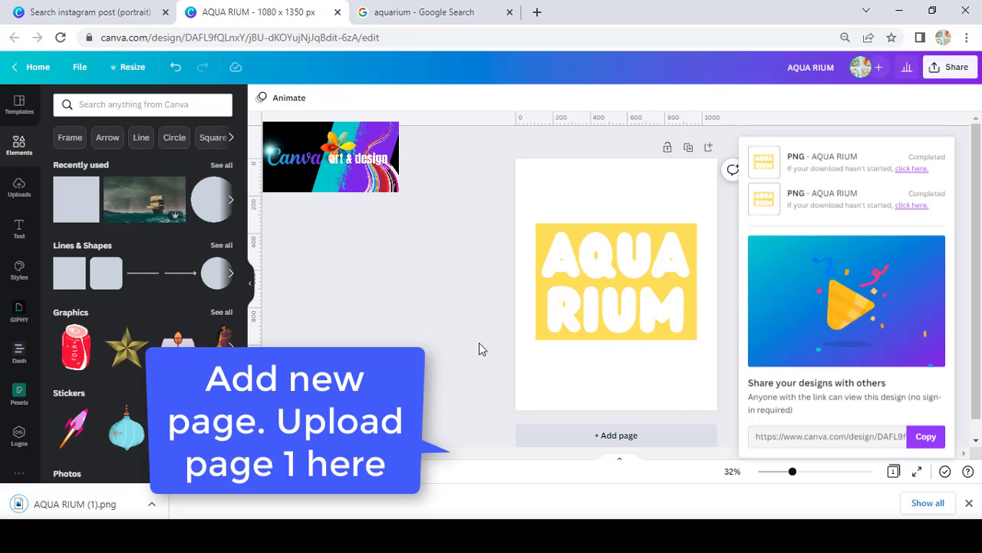
pyautogui.click(479, 343)
# Add a second page and place the downloaded AQUA RIUM (1).png on it.
pyautogui.click(549, 434)
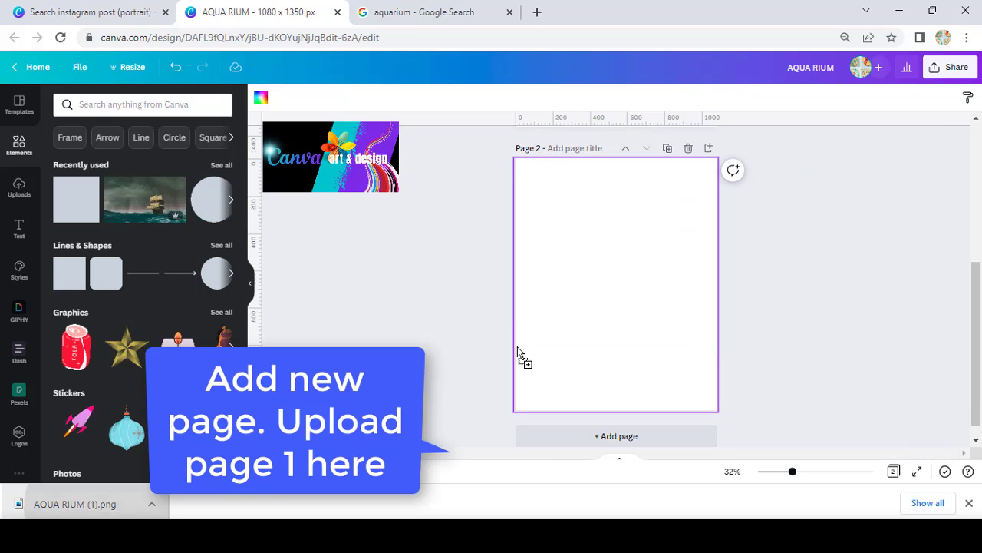
pyautogui.moveTo(517, 347); pyautogui.dragTo(635, 270)
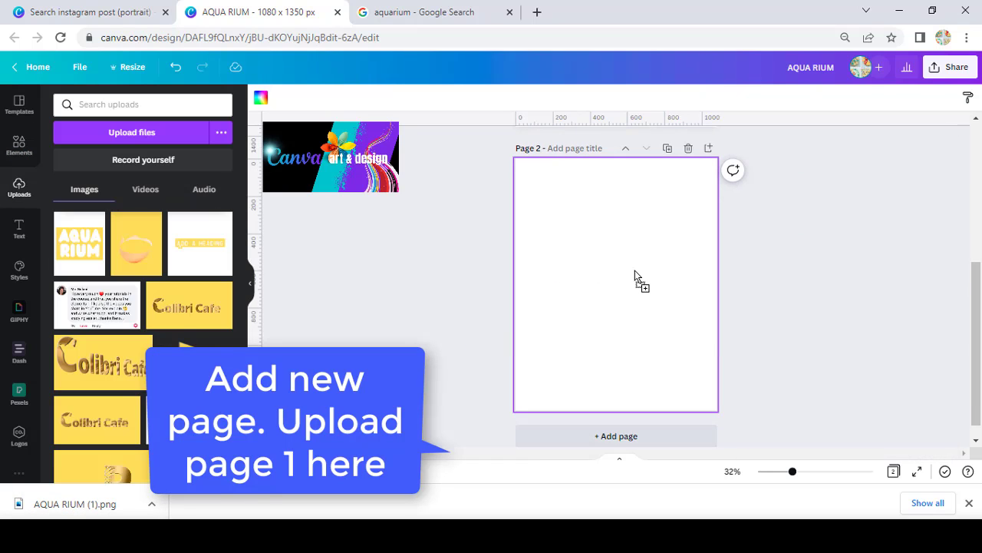
# Set the background of page 2 to dark grey.
pyautogui.click(540, 187)
pyautogui.click(261, 97)
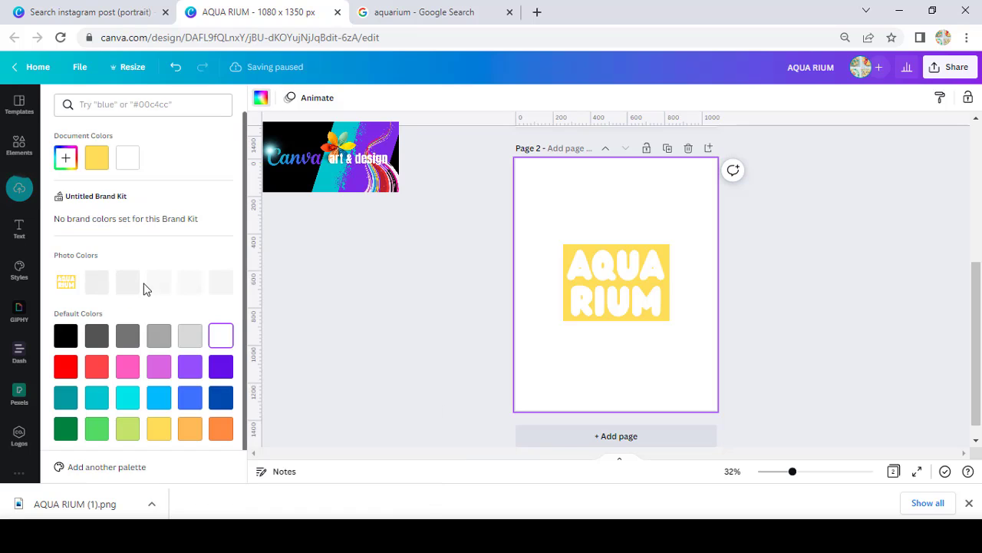
pyautogui.click(128, 338)
# Remove the white background and lettering from the AQUA RIUM image with BG Remover and apply the result.
pyautogui.click(624, 301)
pyautogui.click(276, 98)
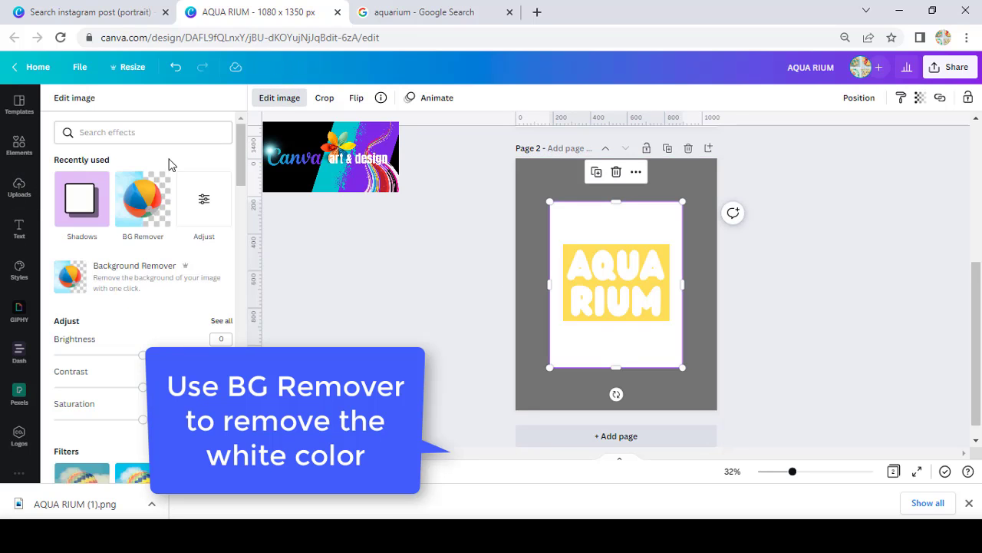
pyautogui.click(131, 207)
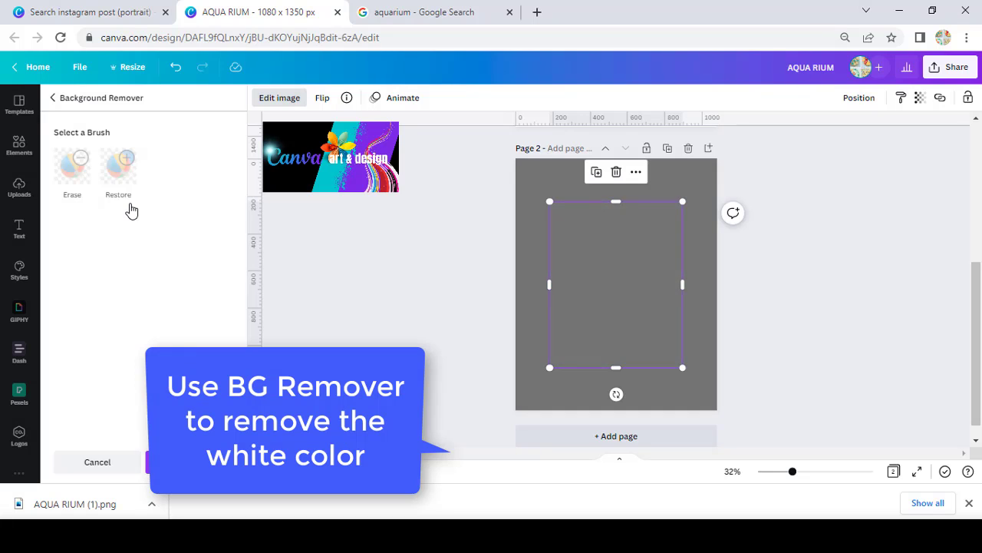
pyautogui.moveTo(793, 471); pyautogui.dragTo(813, 471)
pyautogui.click(212, 463)
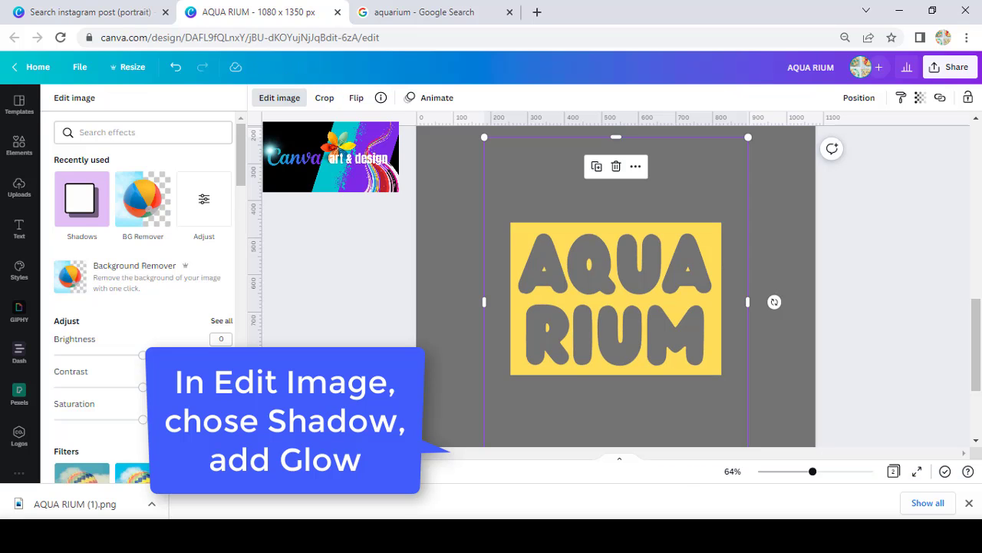
# Apply a black Glow shadow with size 7, transparency 70 and blur 7 to the image, and enlarge it to about 1,007 by 762.
pyautogui.click(81, 199)
pyautogui.click(141, 160)
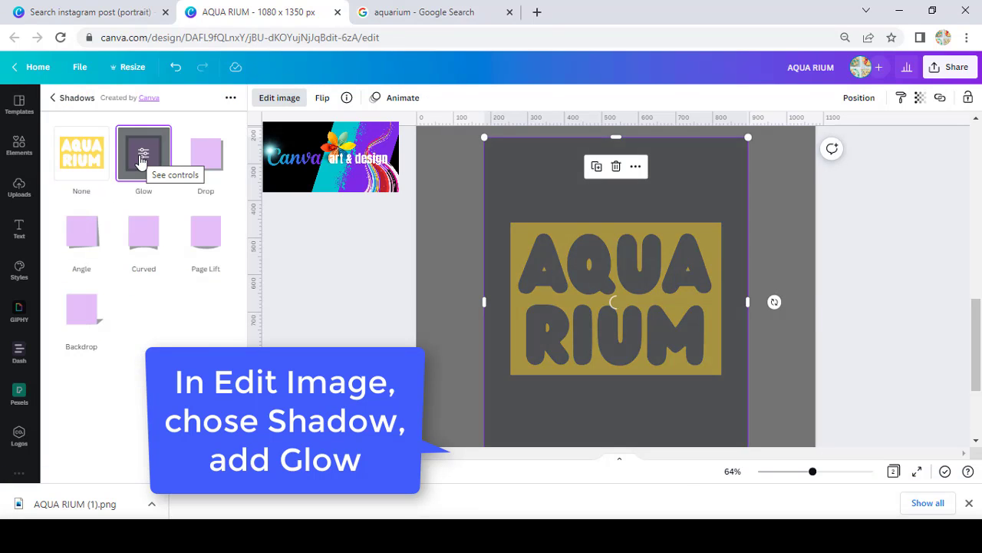
pyautogui.click(142, 157)
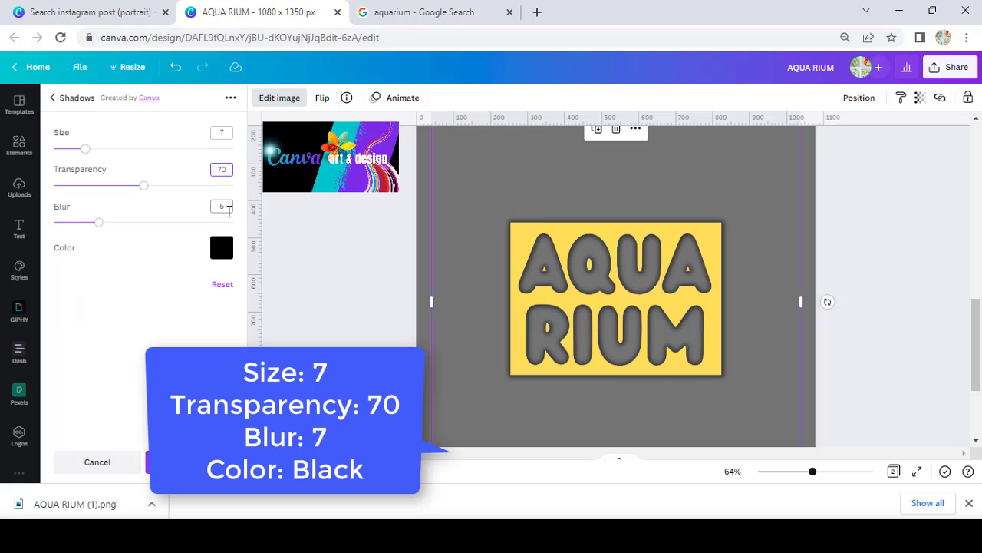
pyautogui.click(221, 206)
pyautogui.write('7')
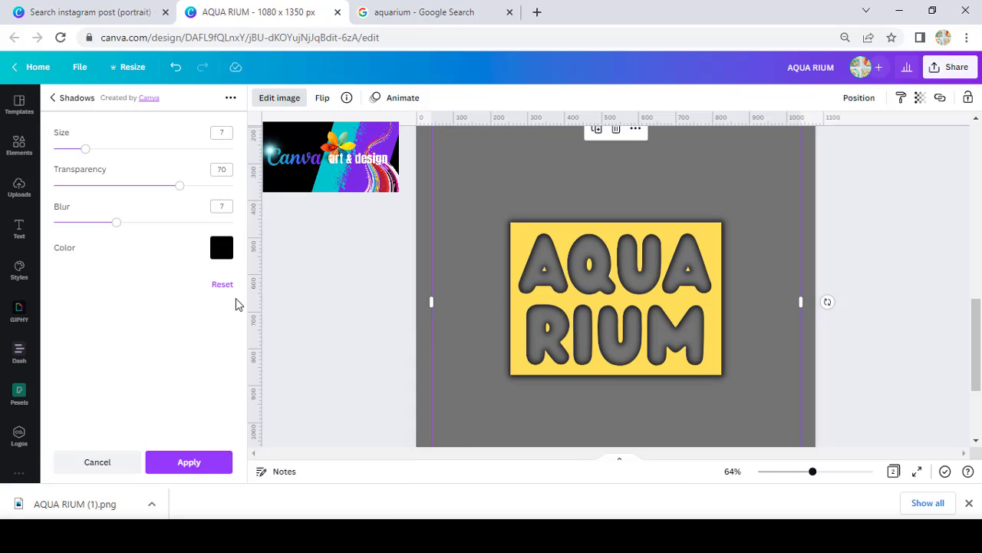
pyautogui.click(189, 464)
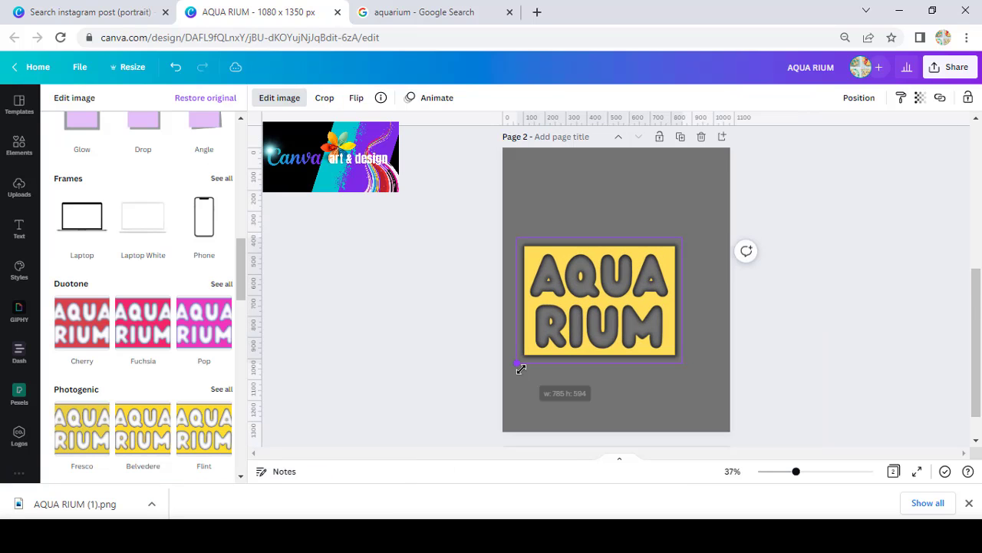
pyautogui.moveTo(685, 234); pyautogui.dragTo(724, 201)
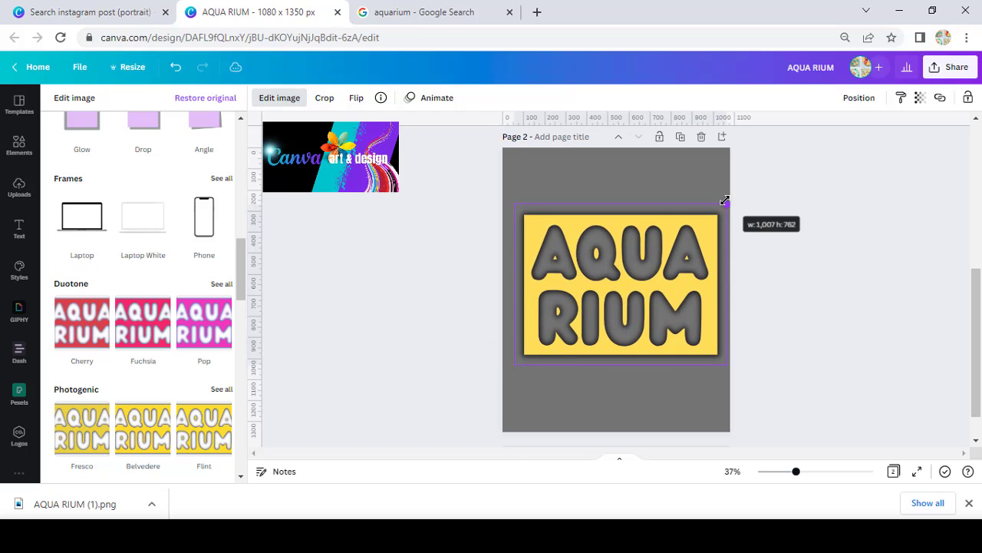
# Search the elements for SEA LIFE videos and add a coral reef clip with small orange fish to page 2.
pyautogui.click(19, 144)
pyautogui.write('SEA LIFE')
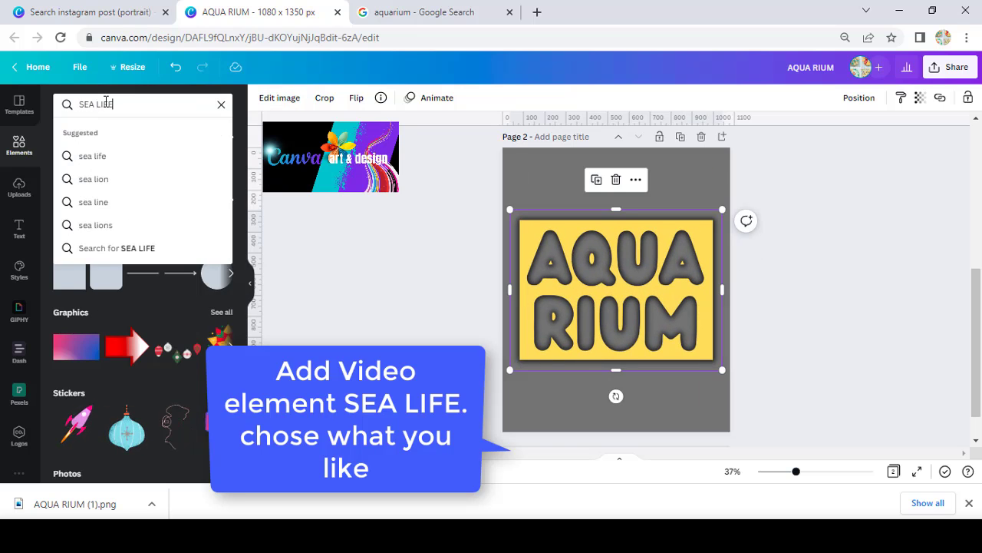
pyautogui.press('Return')
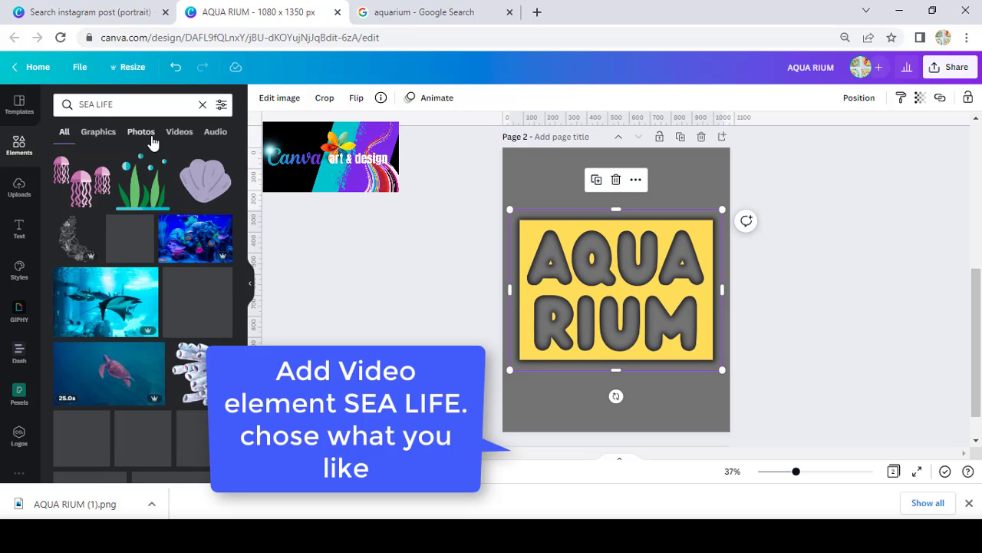
pyautogui.click(175, 133)
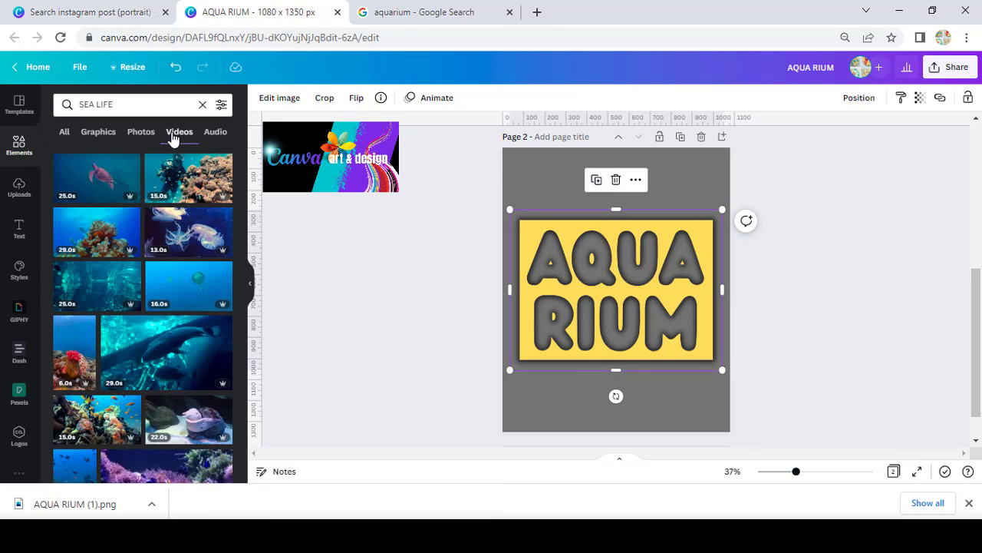
pyautogui.scroll(-5, 188, 277)
pyautogui.click(188, 276)
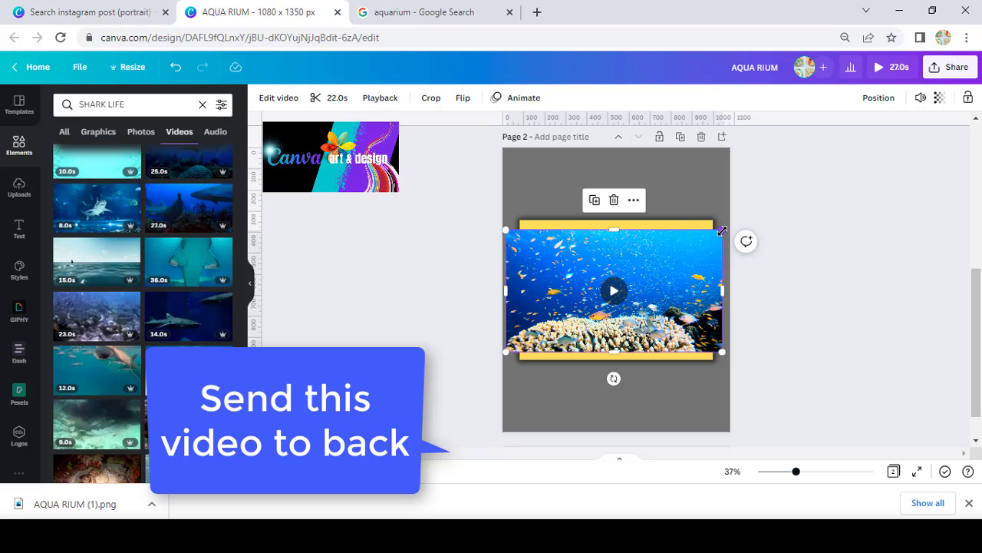
# Enlarge the coral reef video past the page width and send it behind the cut-out lettering.
pyautogui.moveTo(722, 230); pyautogui.dragTo(744, 222)
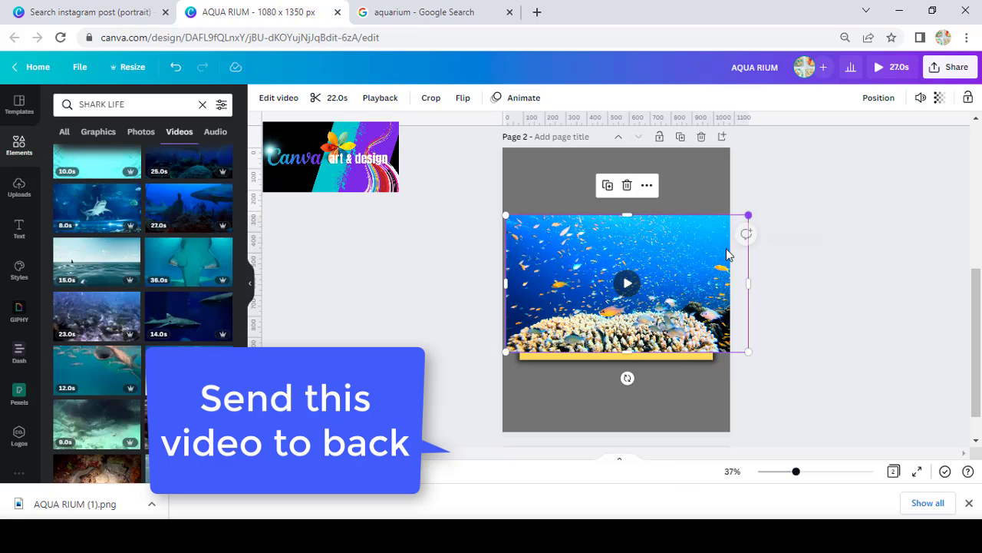
pyautogui.rightClick(702, 284)
pyautogui.click(738, 324)
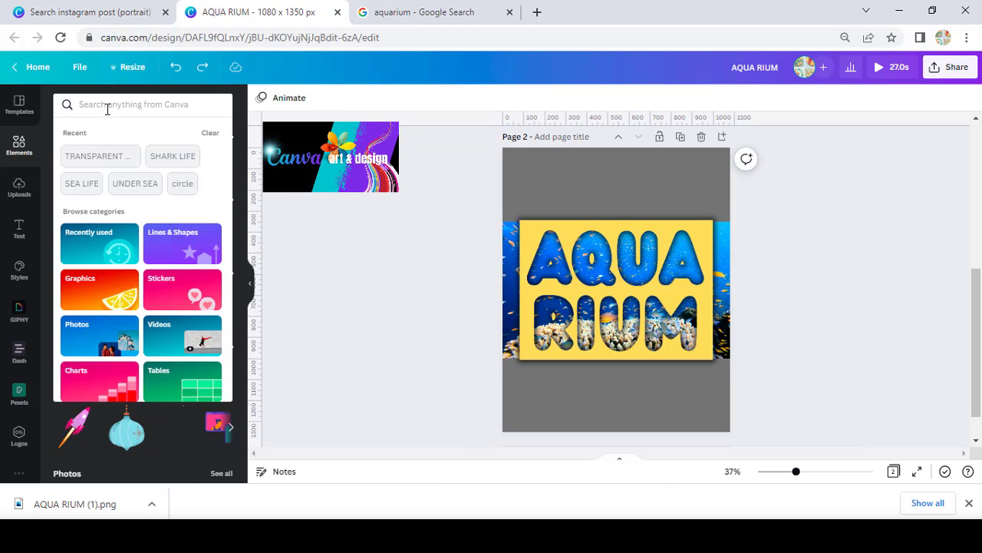
# Search the elements for TRANSPARENT WATER and add the teardrop-shaped water drop.
pyautogui.click(107, 104)
pyautogui.write('TRANSPARENT WATER')
pyautogui.press('Return')
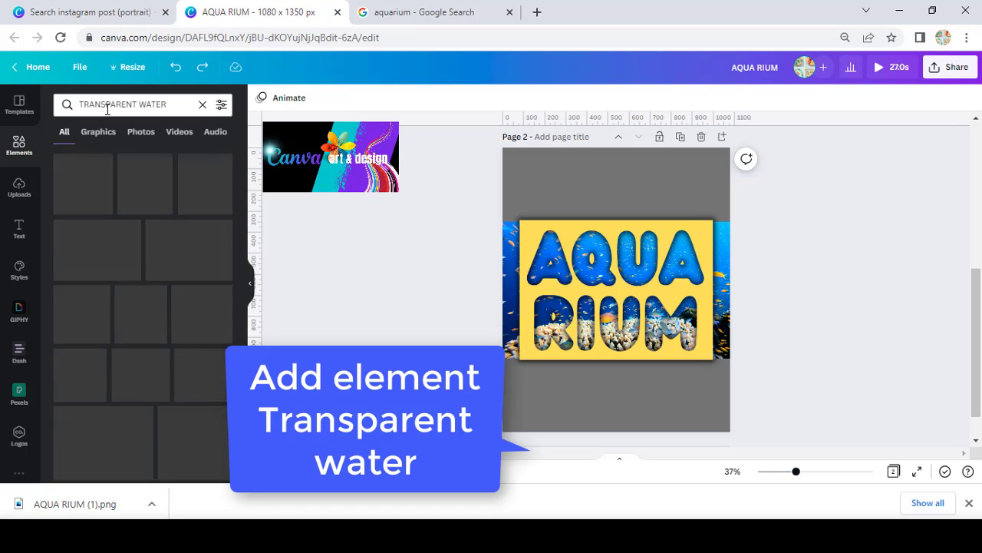
pyautogui.click(76, 241)
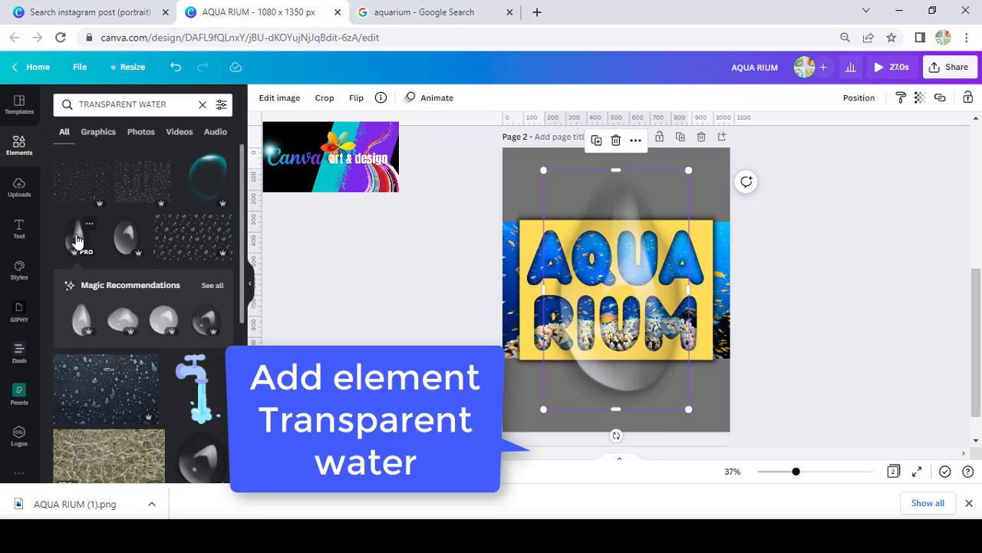
# Show all the recommended water drops and shrink the placed teardrop to fit over the first letter A of AQUA.
pyautogui.click(213, 285)
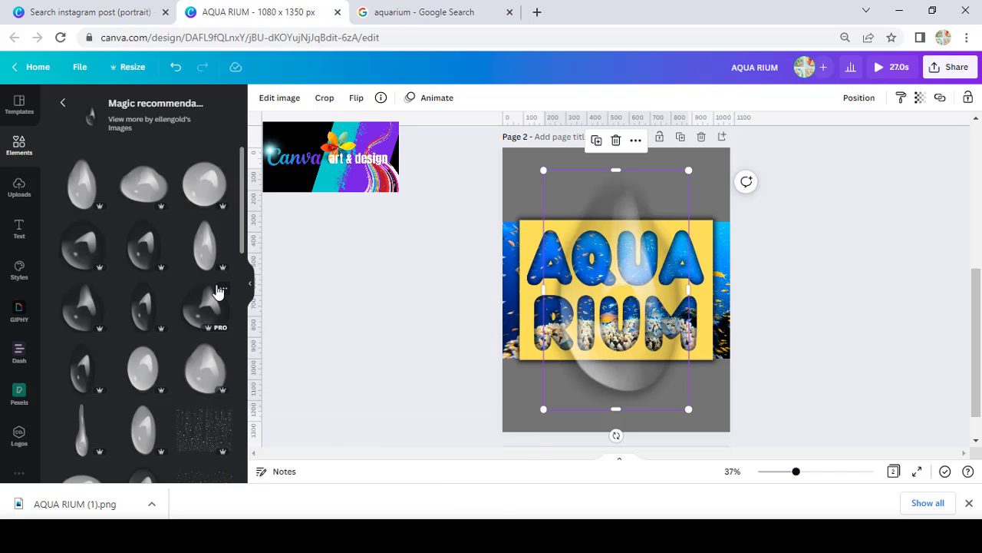
pyautogui.moveTo(688, 407); pyautogui.dragTo(547, 228)
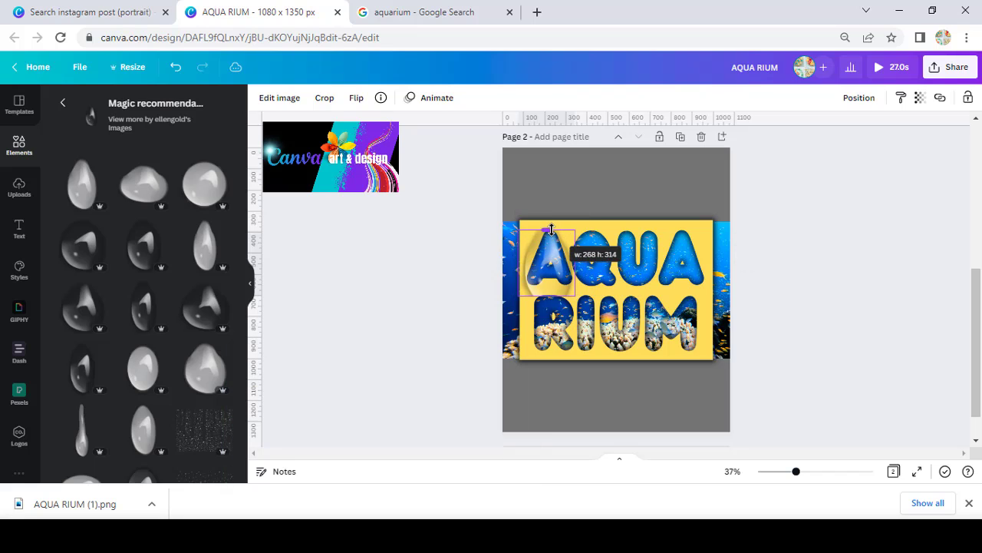
pyautogui.moveTo(546, 295); pyautogui.dragTo(571, 263)
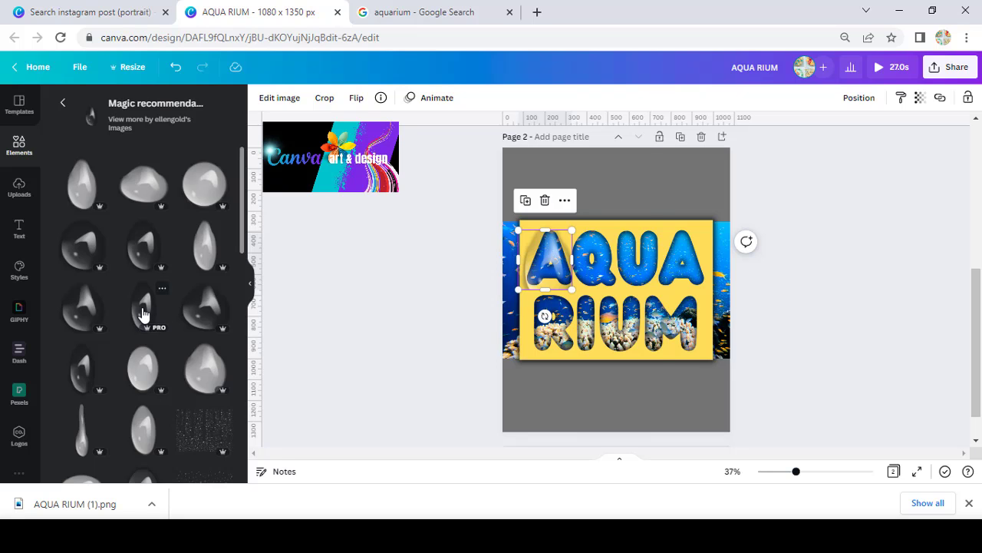
# Add a narrow water drop over the letter I and a wide one over the letter M of RIUM, scaled to fit.
pyautogui.click(142, 314)
pyautogui.moveTo(565, 410); pyautogui.dragTo(585, 366)
pyautogui.click(201, 401)
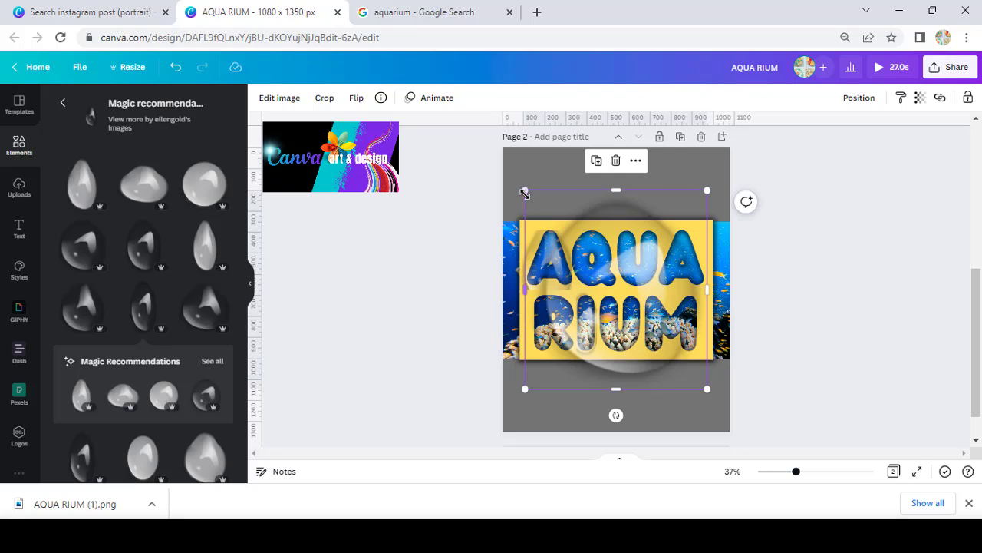
pyautogui.moveTo(531, 198); pyautogui.dragTo(660, 310)
pyautogui.moveTo(676, 384); pyautogui.dragTo(702, 370)
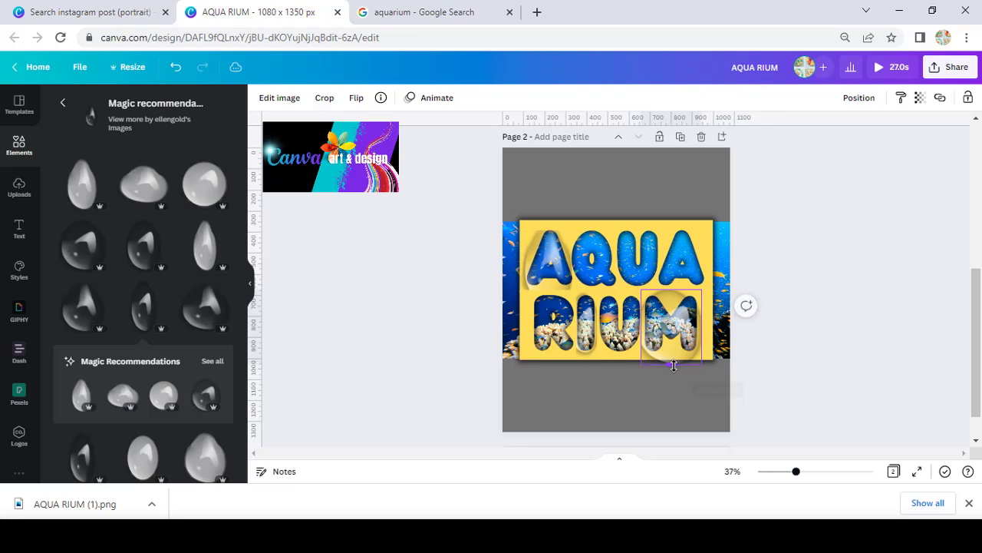
# Add a rounded water drop over the last A of AQUA and scale it to fit the letter.
pyautogui.click(142, 246)
pyautogui.hotkey('ctrl', 'a')
pyautogui.moveTo(503, 408); pyautogui.dragTo(641, 230)
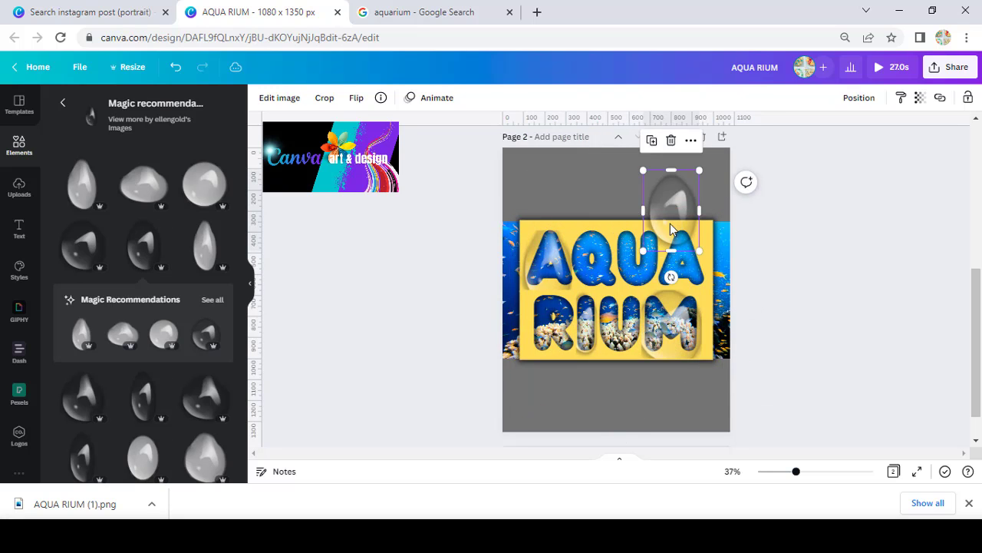
pyautogui.moveTo(679, 197); pyautogui.dragTo(683, 253)
pyautogui.moveTo(718, 304); pyautogui.dragTo(708, 290)
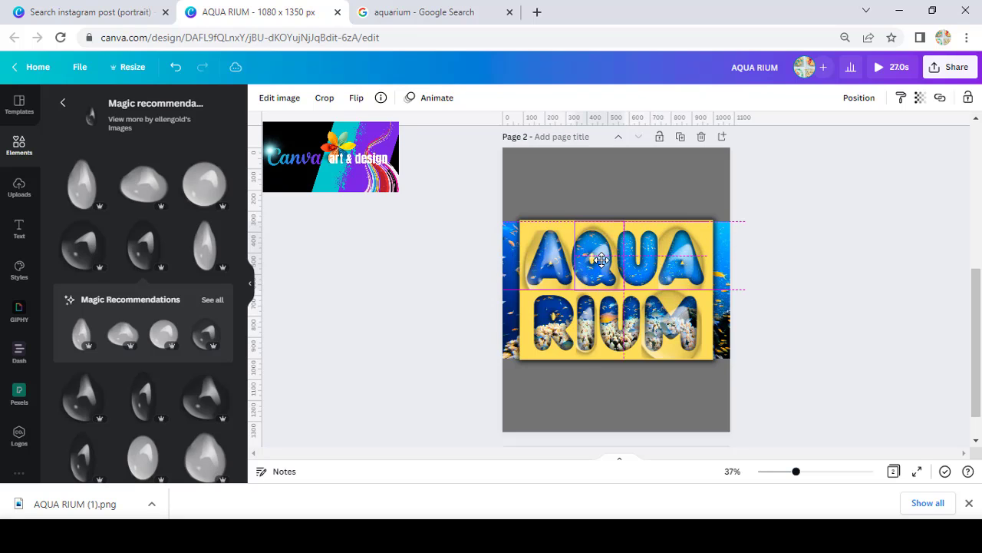
# Place more water drops over the Q and U of AQUA and the U of RIUM, scaled to fit.
pyautogui.click(597, 256)
pyautogui.press('Tab')
pyautogui.press('Tab')
pyautogui.press('Tab')
pyautogui.press('Tab')
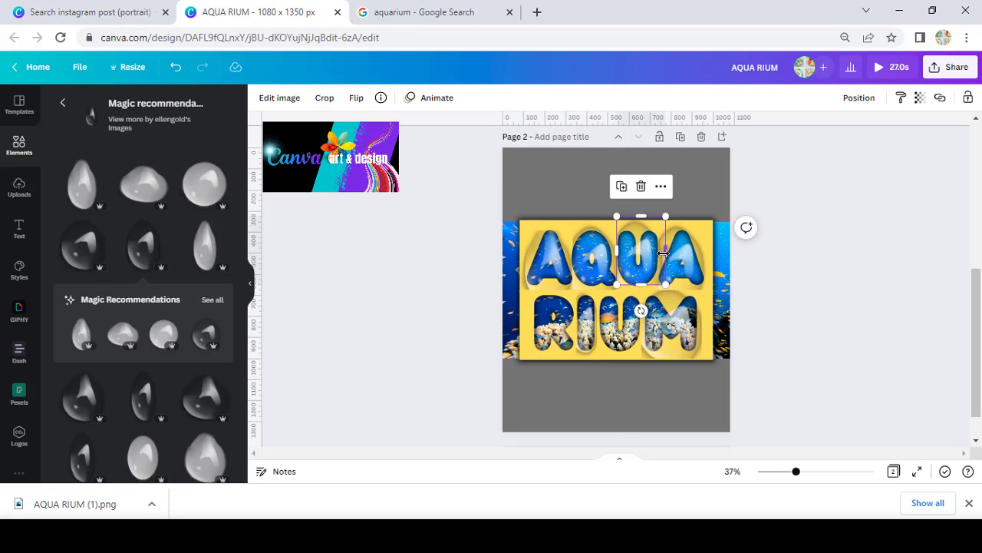
pyautogui.click(622, 322)
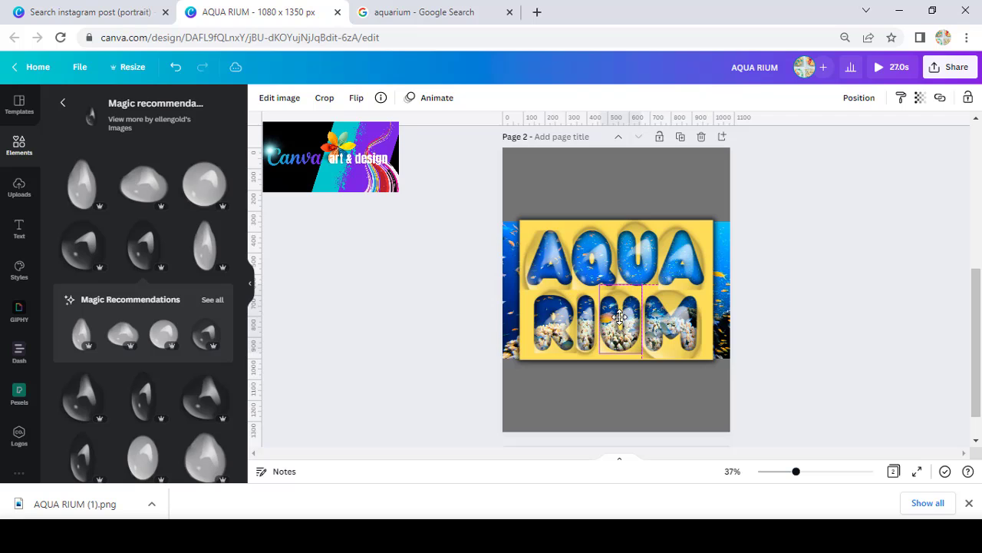
pyautogui.click(817, 348)
# Bring the yellow cut-out lettering in front of all the water drops.
pyautogui.click(529, 246)
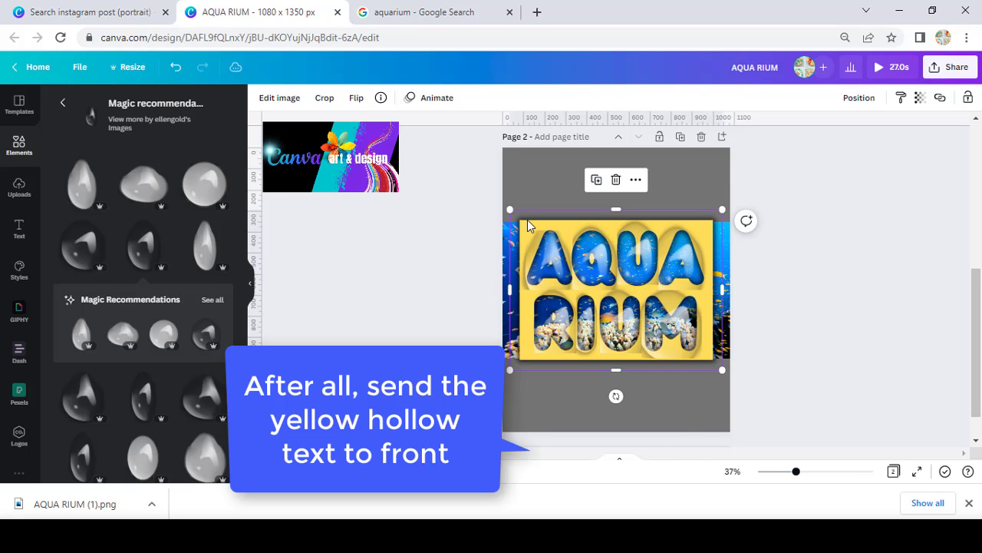
pyautogui.rightClick(529, 246)
pyautogui.click(580, 329)
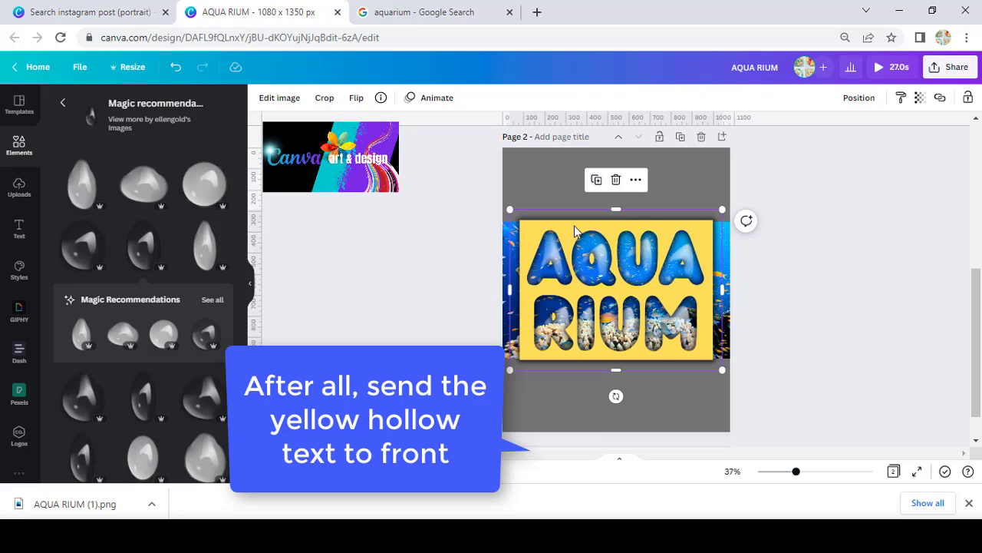
# Add a yellow square and stretch copies of it to cover the page above, below and on both sides of the lettering.
pyautogui.click(20, 145)
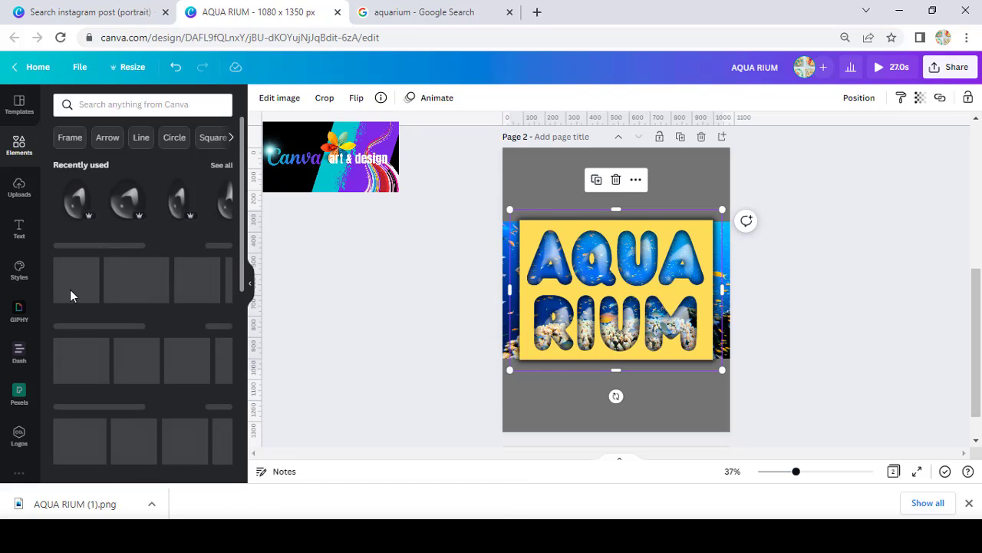
pyautogui.click(69, 274)
pyautogui.moveTo(590, 286); pyautogui.dragTo(508, 178)
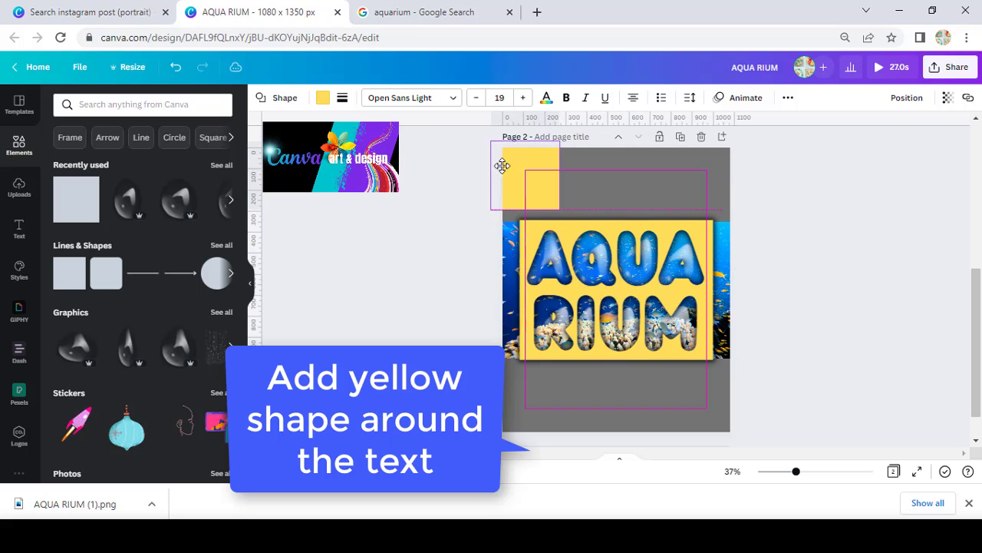
pyautogui.moveTo(569, 181); pyautogui.dragTo(736, 192)
pyautogui.moveTo(619, 210); pyautogui.dragTo(604, 439)
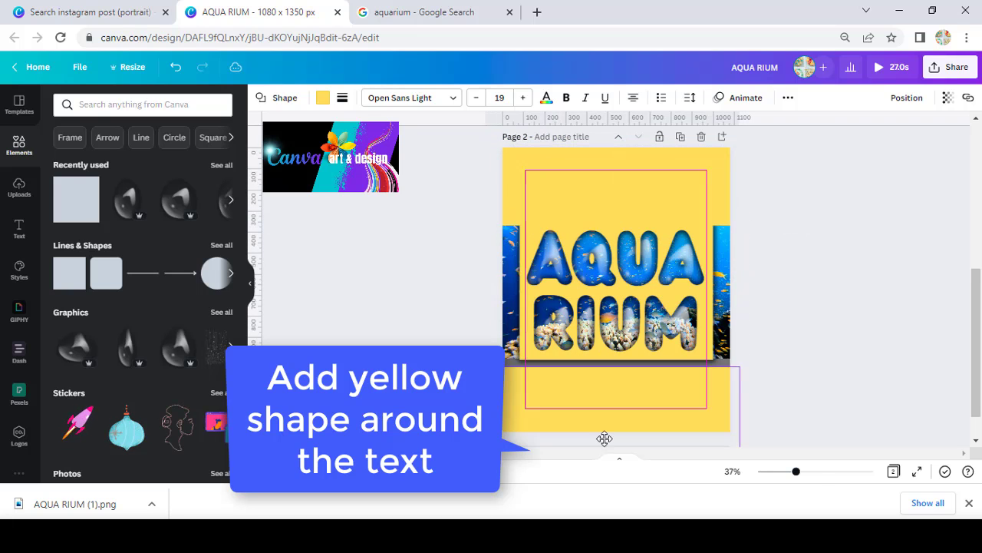
pyautogui.moveTo(741, 399); pyautogui.dragTo(507, 215)
pyautogui.moveTo(507, 361); pyautogui.dragTo(726, 328)
pyautogui.click(840, 356)
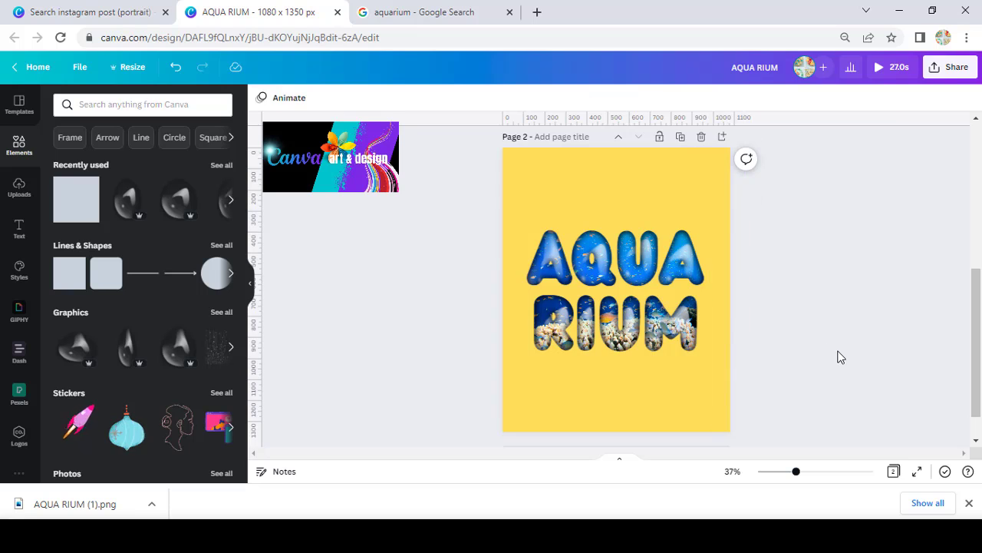
# Download only page 2 of the design as an MP4 video.
pyautogui.click(945, 69)
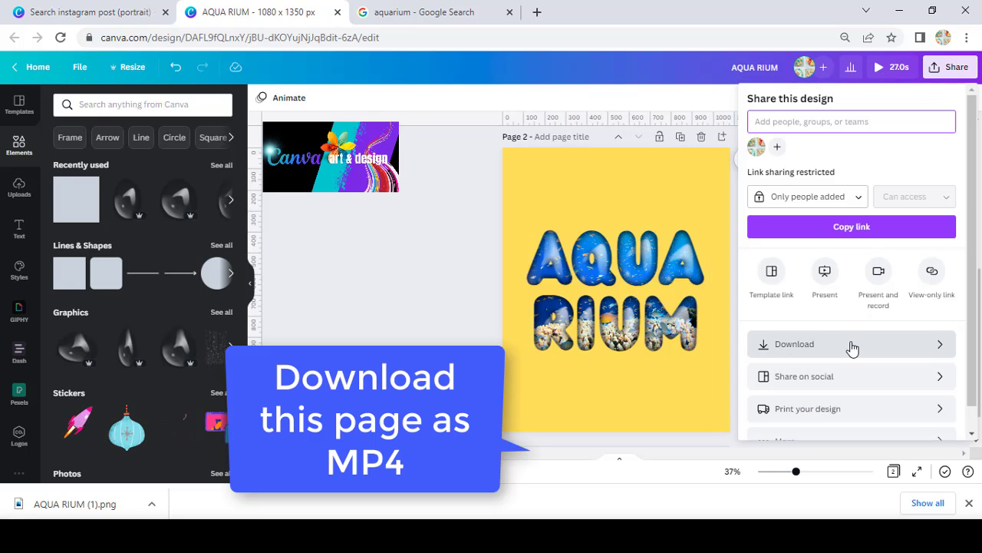
pyautogui.click(852, 345)
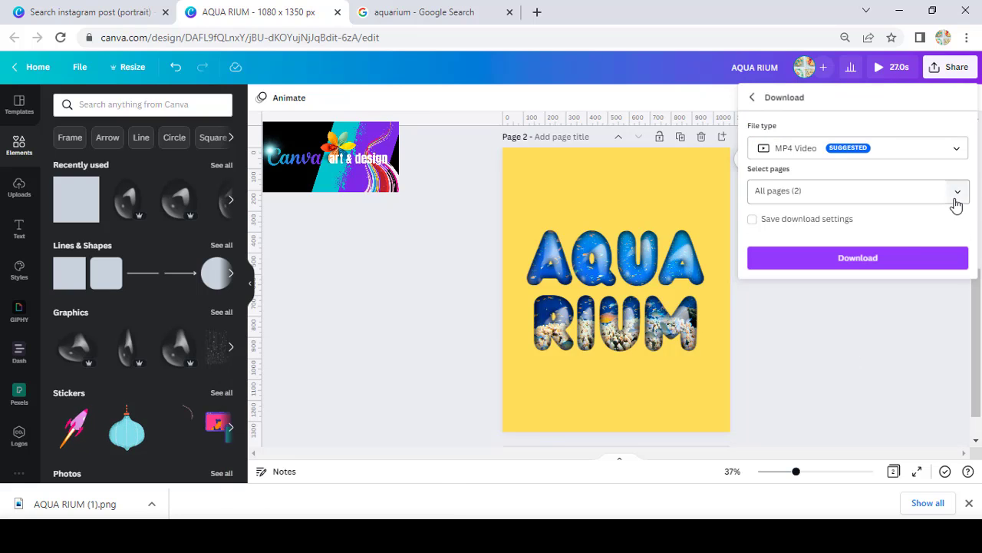
pyautogui.click(957, 190)
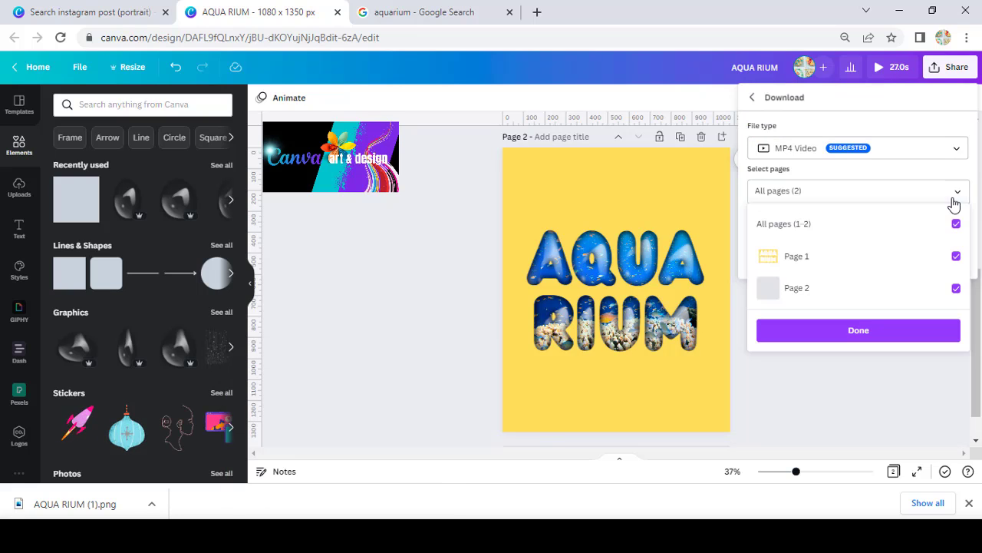
pyautogui.click(913, 263)
pyautogui.click(895, 333)
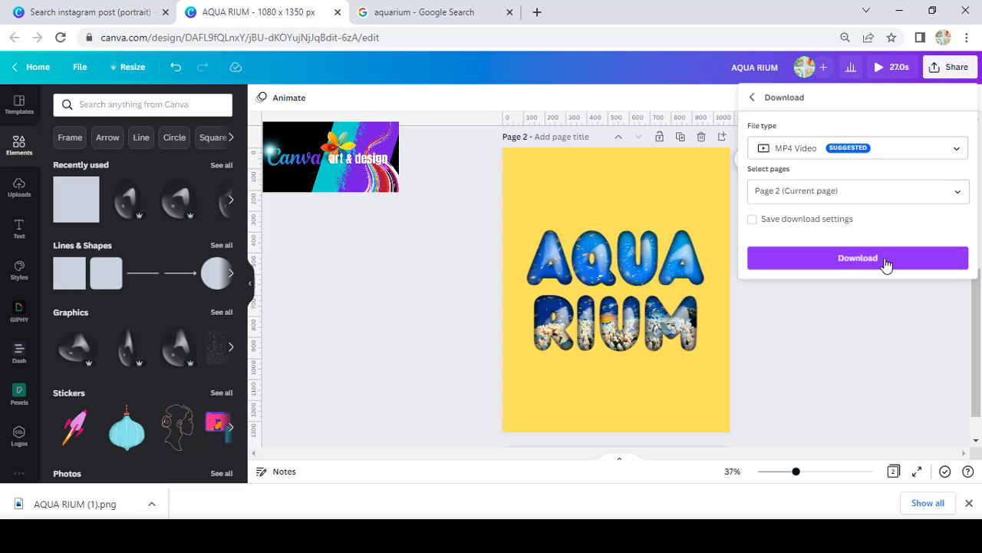
pyautogui.click(886, 262)
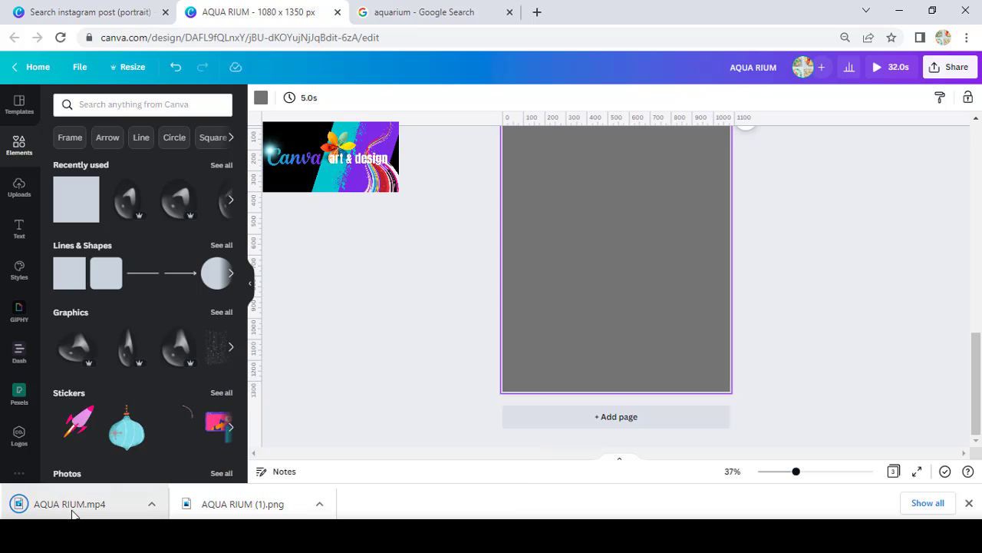
# Upload the downloaded AQUA RIUM.mp4 and place it on the blank third page.
pyautogui.moveTo(69, 503); pyautogui.dragTo(616, 299)
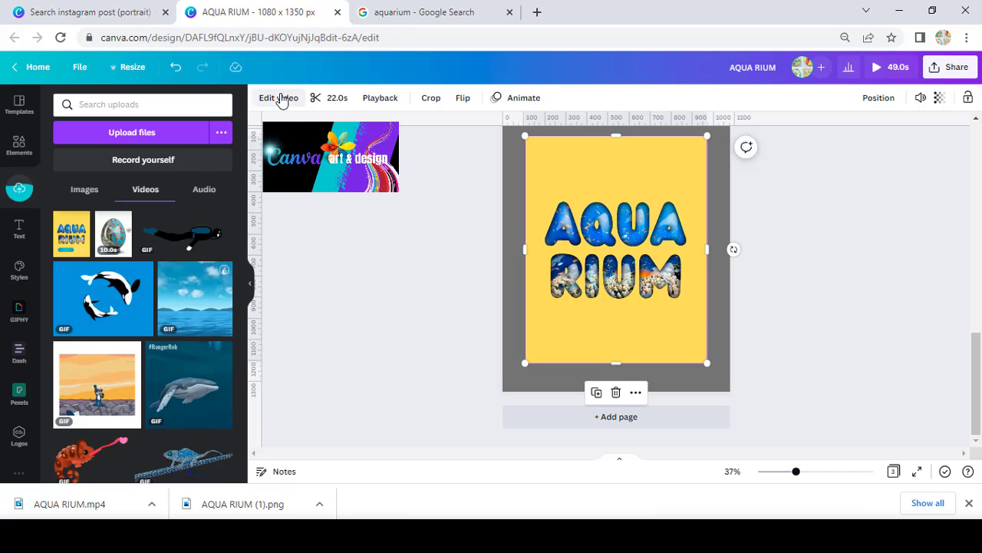
pyautogui.click(281, 100)
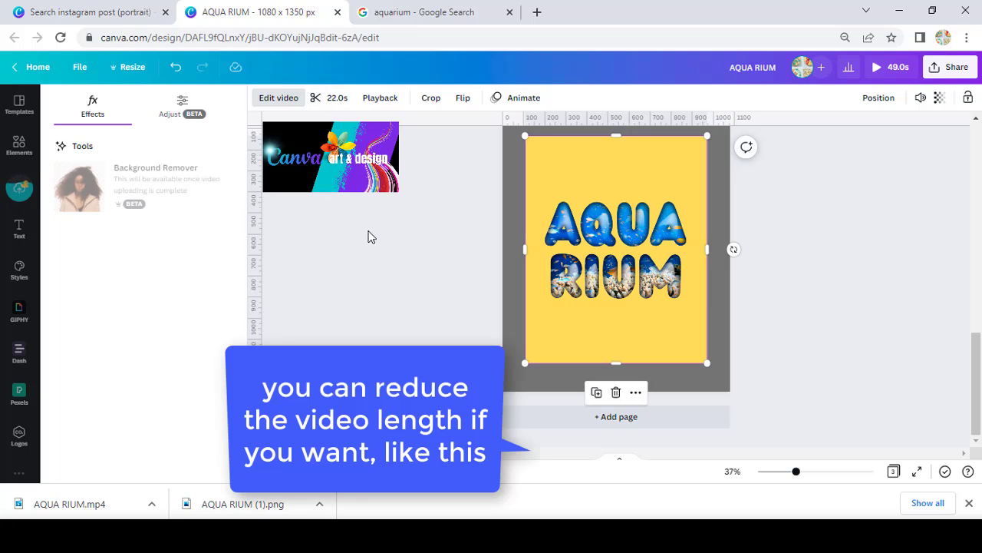
pyautogui.press('Escape')
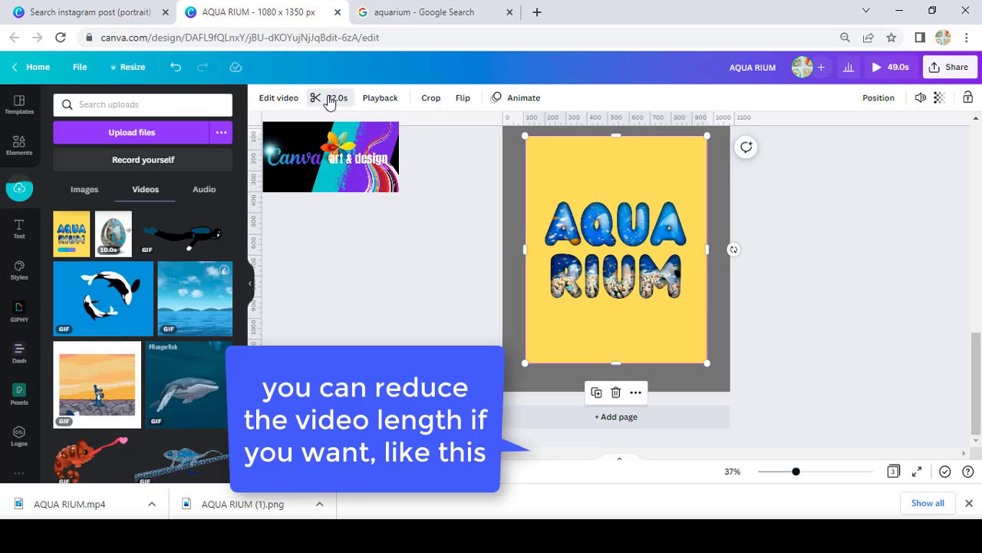
# Trim the AQUA RIUM video on page 3 to 10 seconds.
pyautogui.click(330, 98)
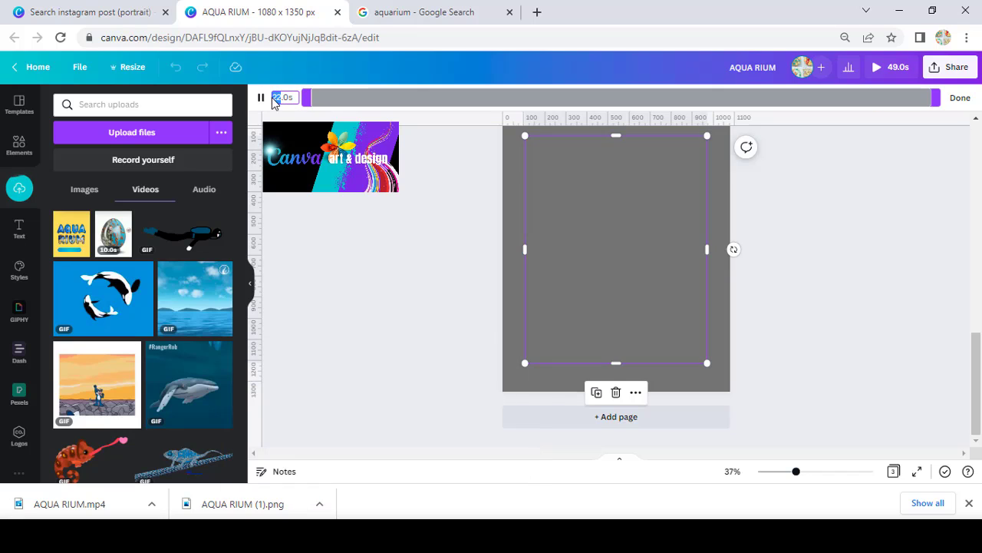
pyautogui.write('10s')
pyautogui.press('Return')
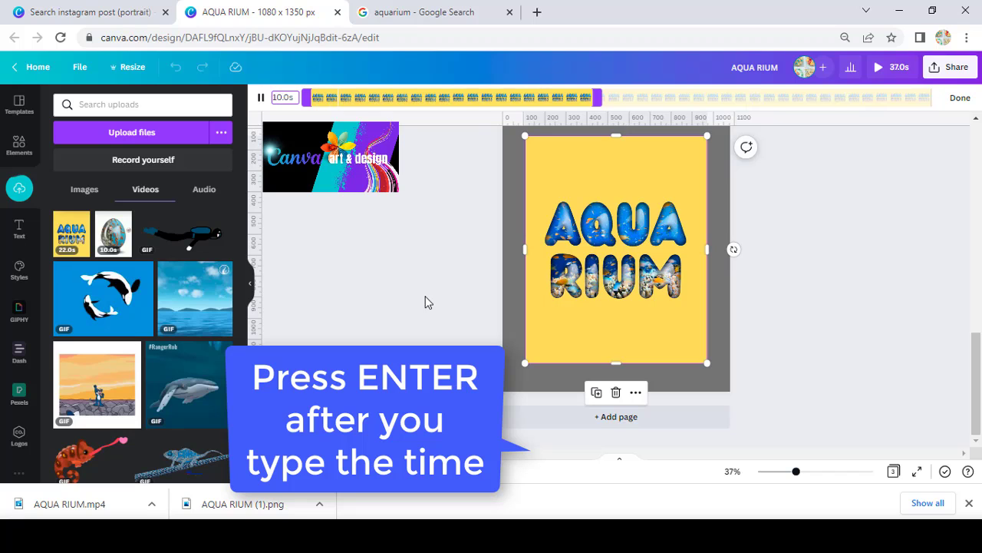
pyautogui.click(557, 329)
pyautogui.click(599, 329)
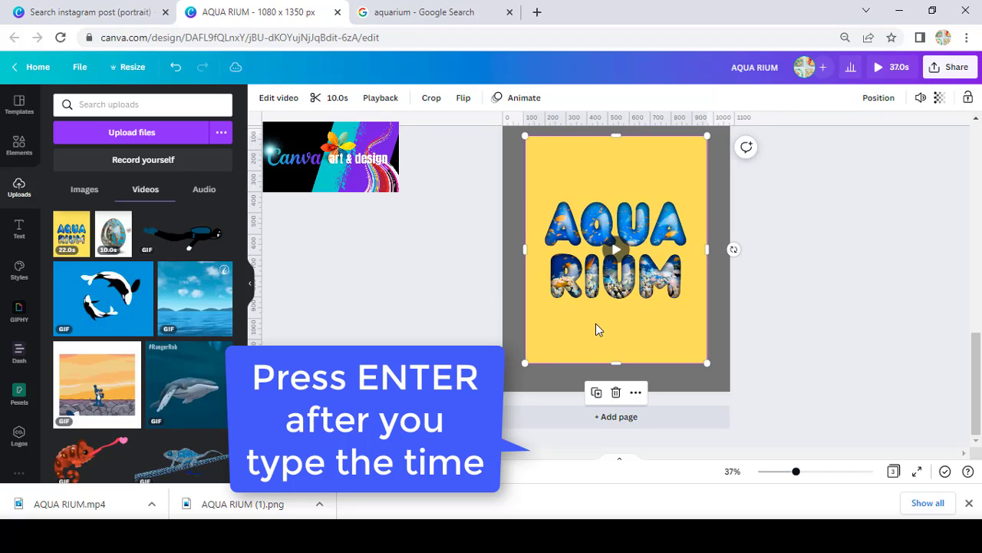
# Remove the video's yellow background with Background Remover and enlarge the lettering to nearly fill the page width.
pyautogui.click(276, 99)
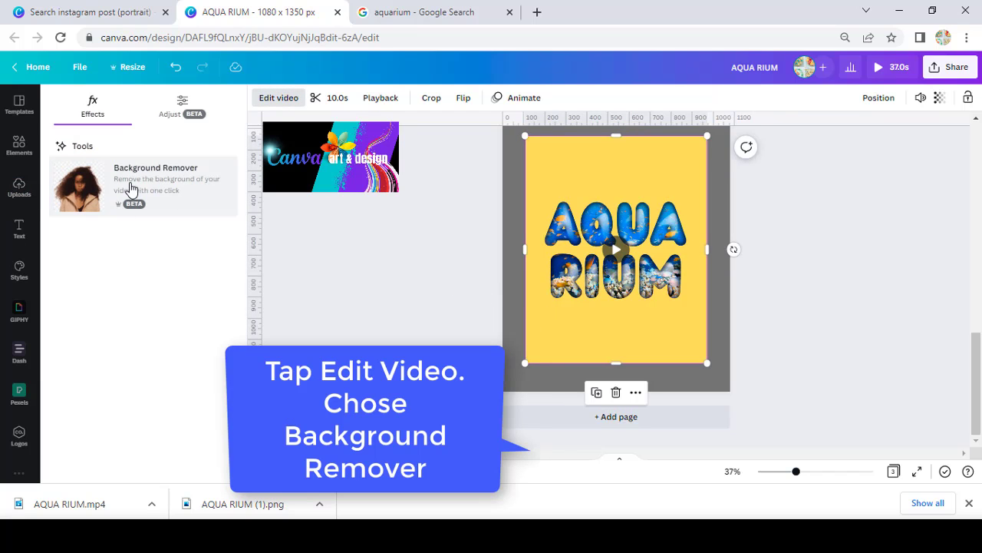
pyautogui.click(130, 188)
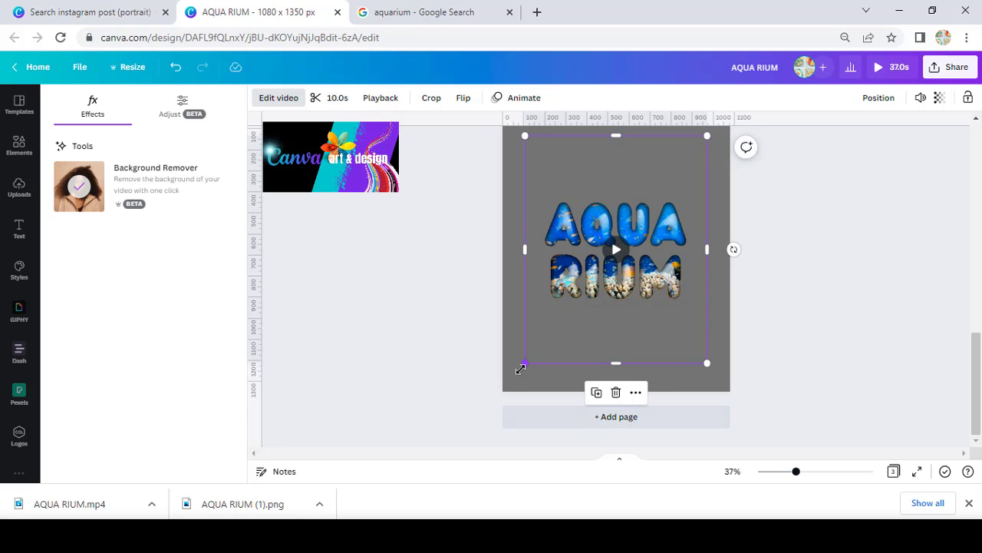
pyautogui.moveTo(520, 369); pyautogui.dragTo(492, 403)
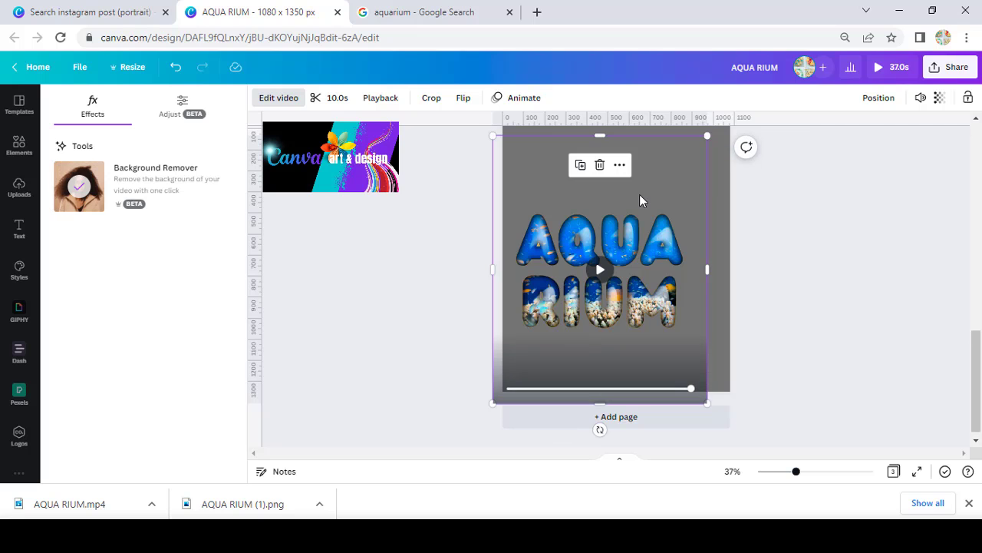
pyautogui.moveTo(707, 136); pyautogui.dragTo(755, 101)
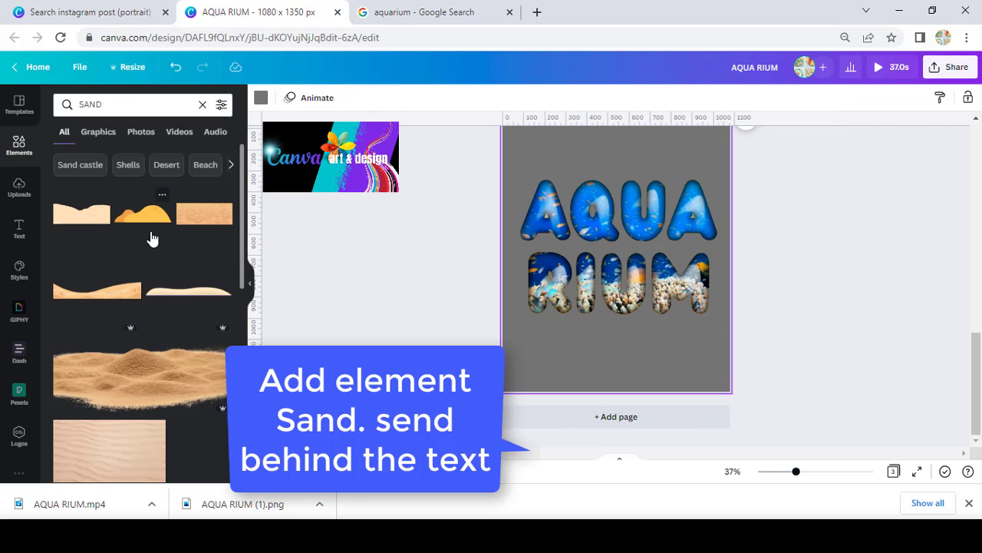
# Add the wide sand mound from the SAND elements, enlarge it past the page width and send it behind the lettering.
pyautogui.click(166, 379)
pyautogui.moveTo(622, 266); pyautogui.dragTo(589, 355)
pyautogui.moveTo(673, 374); pyautogui.dragTo(772, 447)
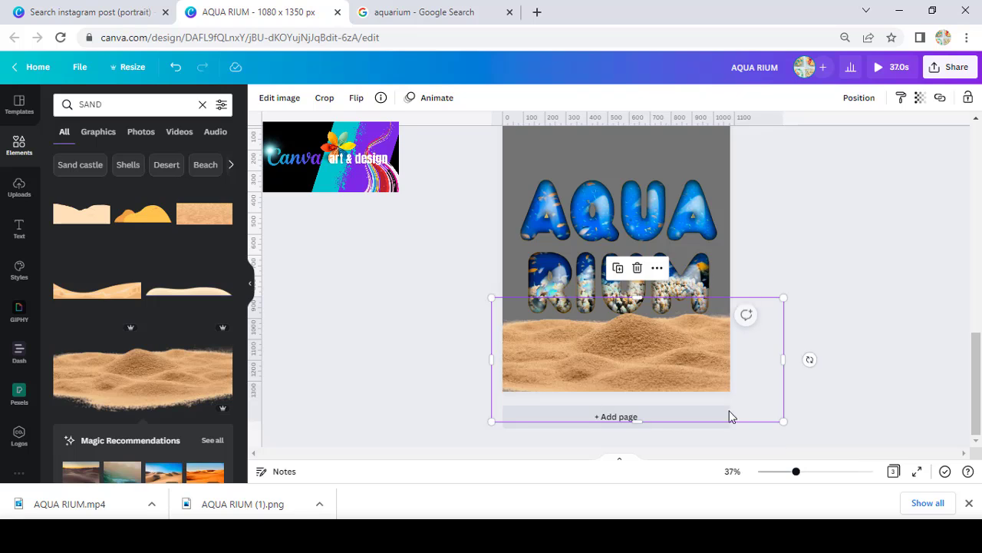
pyautogui.moveTo(659, 346); pyautogui.dragTo(653, 329)
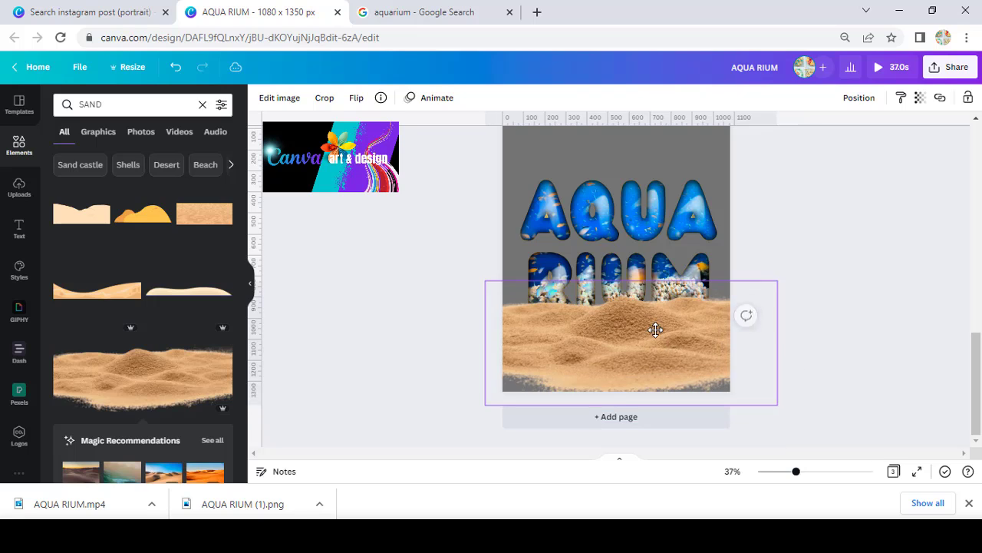
pyautogui.rightClick(635, 376)
pyautogui.click(642, 290)
pyautogui.moveTo(680, 368); pyautogui.dragTo(666, 364)
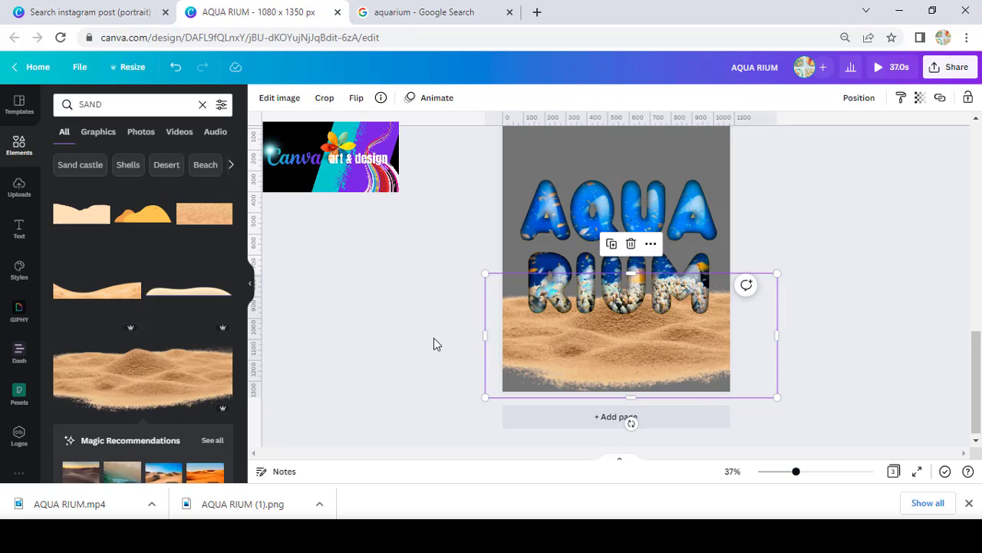
# Add the thin sand strip, enlarge it past the page width, tilt it slightly and set it in front of RIUM's lower edge.
pyautogui.scroll(-10, 147, 392)
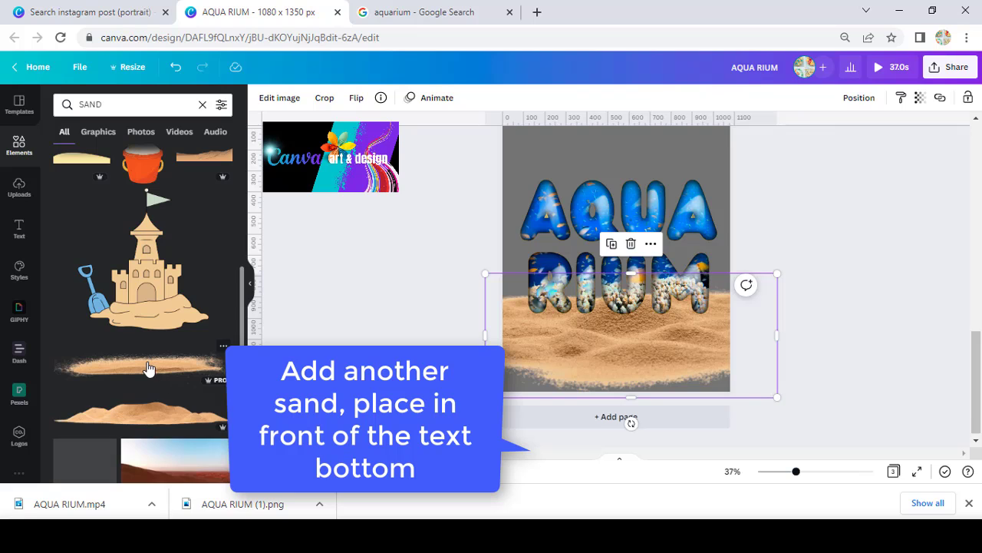
pyautogui.moveTo(149, 368); pyautogui.dragTo(553, 325)
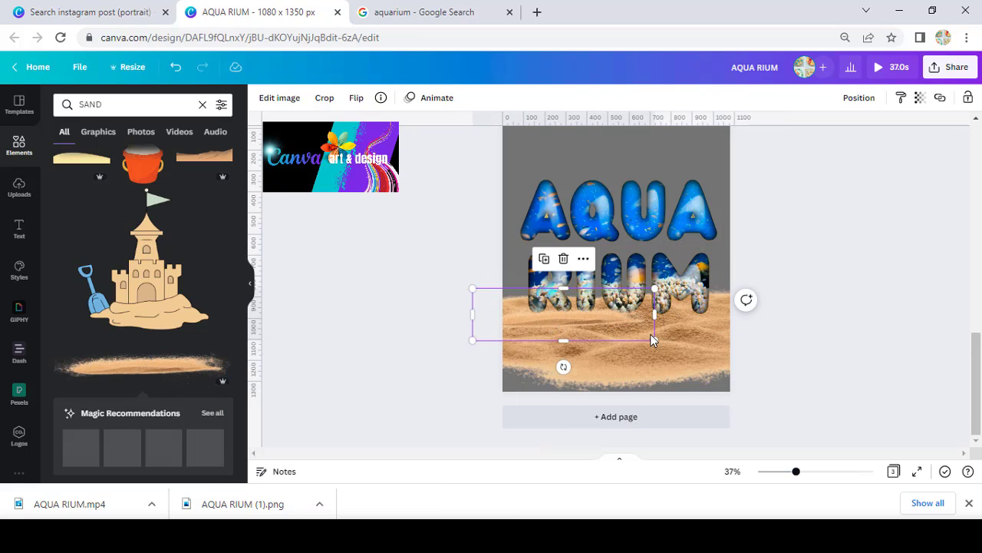
pyautogui.moveTo(652, 338); pyautogui.dragTo(791, 377)
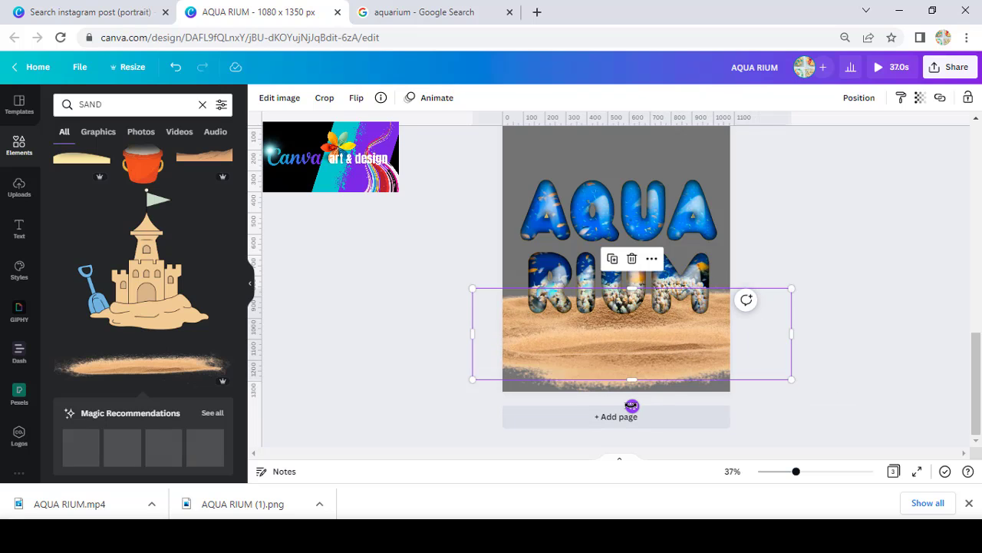
pyautogui.moveTo(632, 408); pyautogui.dragTo(629, 406)
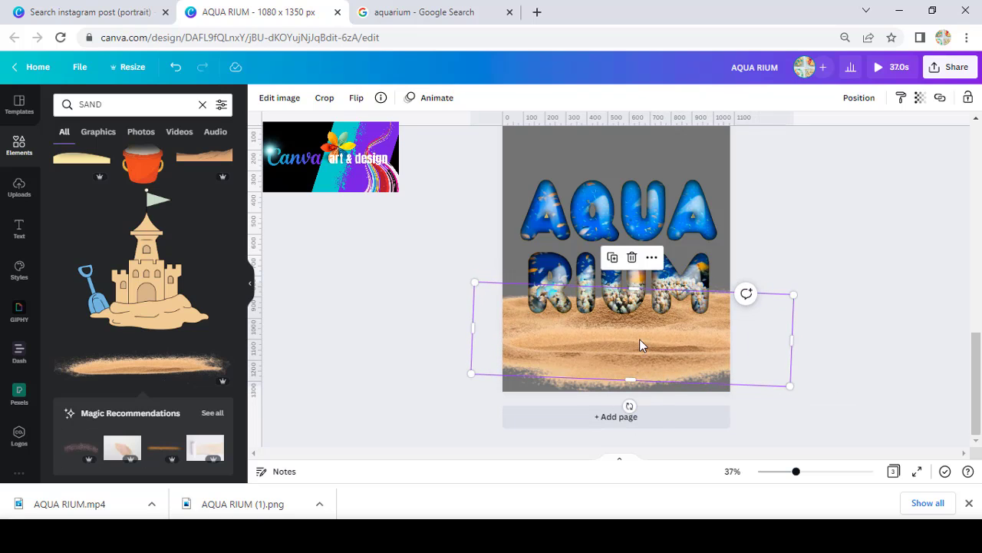
pyautogui.moveTo(641, 345); pyautogui.dragTo(634, 325)
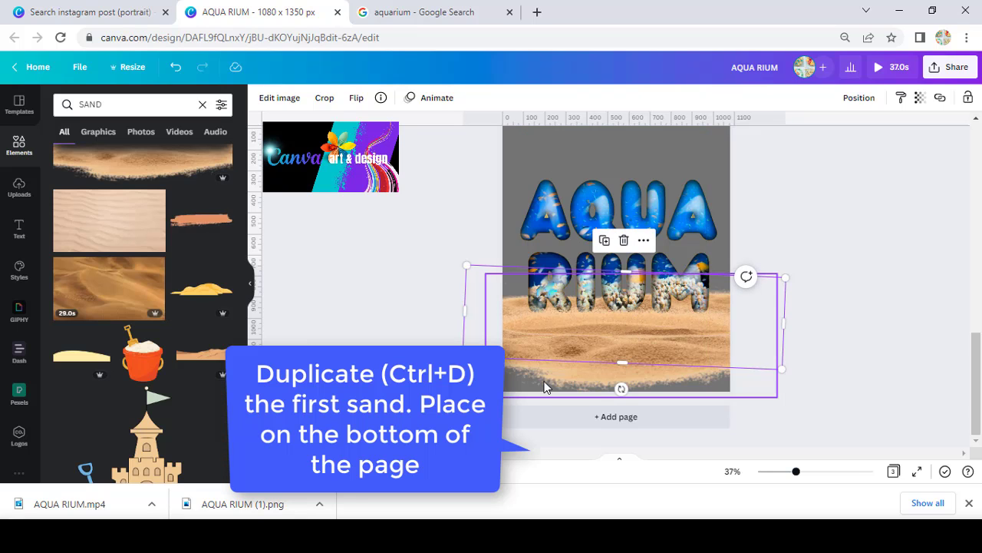
# Duplicate the first sand mound and move the copy down to cover the bottom of the page.
pyautogui.hotkey('ctrl', 'd')
pyautogui.moveTo(544, 387); pyautogui.dragTo(531, 430)
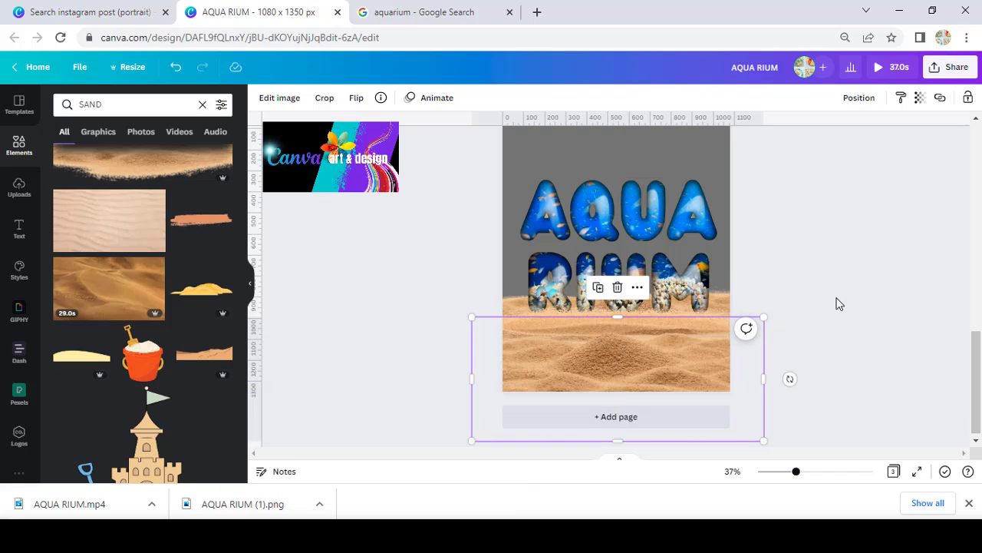
pyautogui.scroll(2, 837, 304)
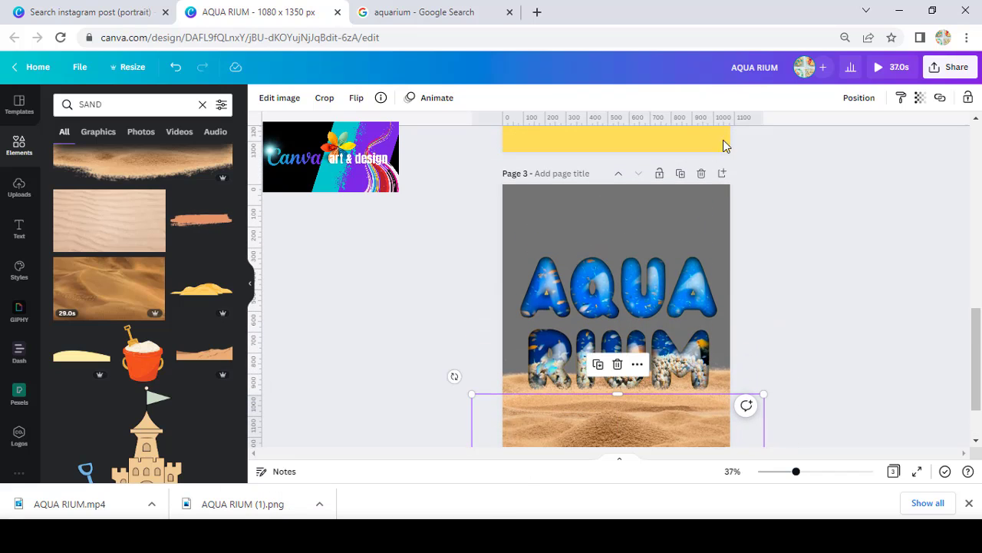
# Change the background colour of page 3 from grey to white.
pyautogui.click(670, 239)
pyautogui.moveTo(617, 187); pyautogui.dragTo(618, 239)
pyautogui.click(544, 214)
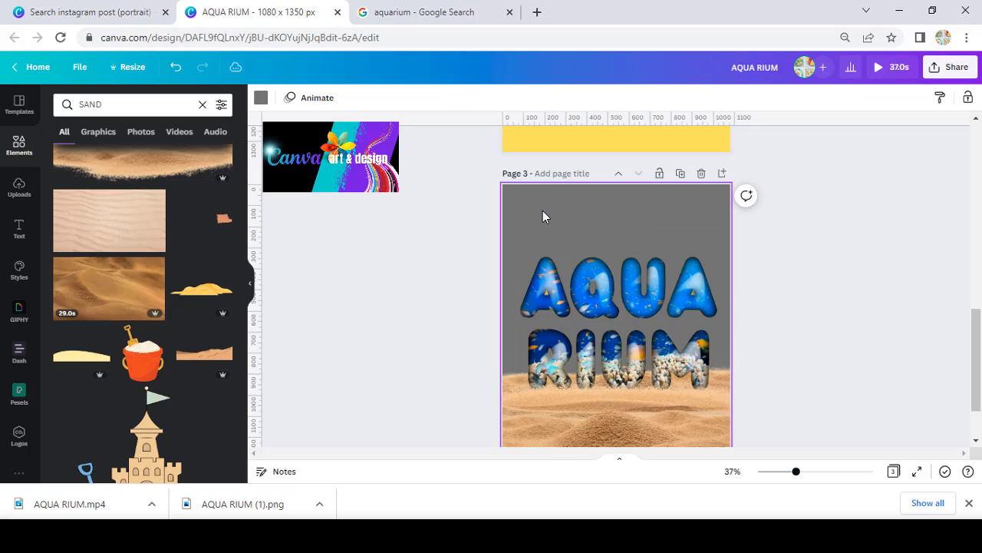
pyautogui.rightClick(543, 210)
pyautogui.click(261, 98)
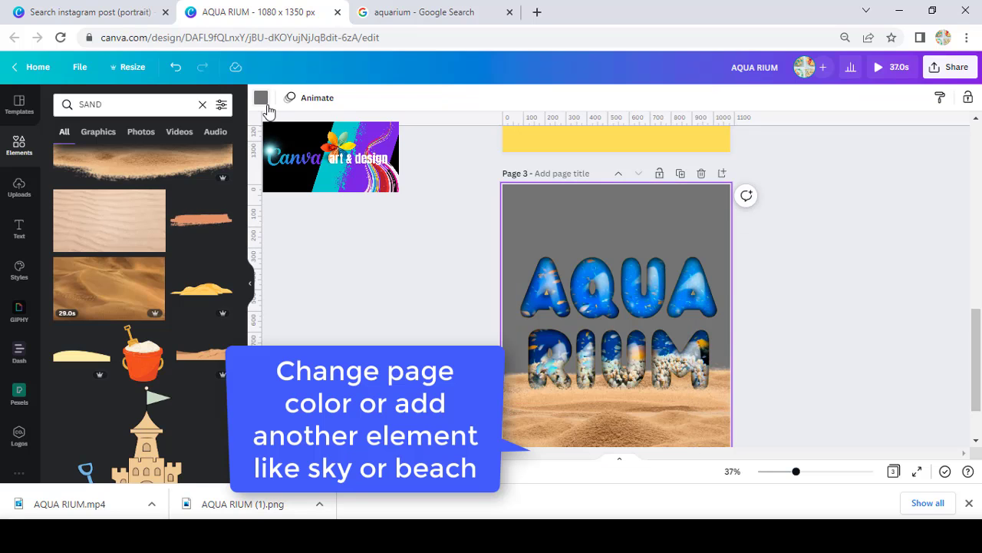
pyautogui.click(190, 157)
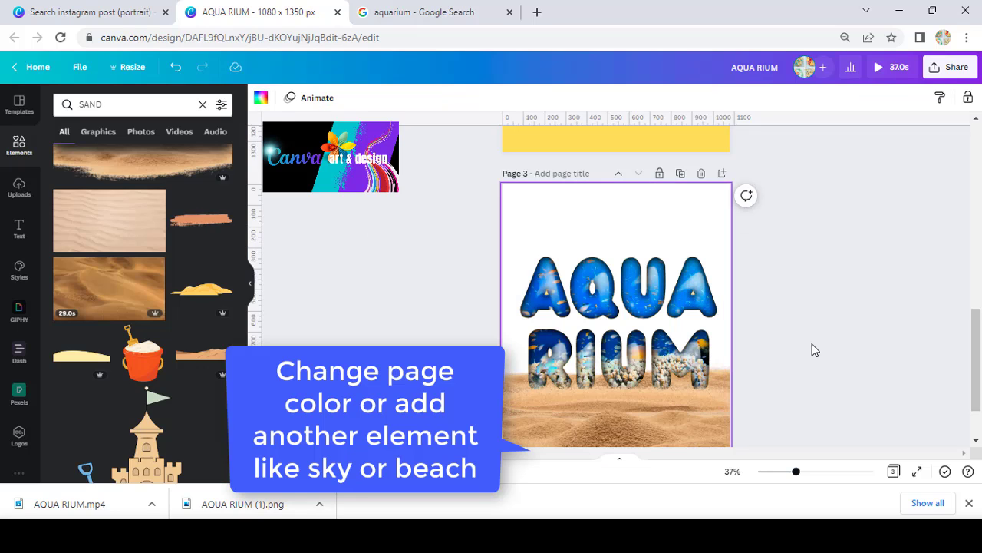
# Download only the current page, page 3, as an MP4 video and open the downloaded AQUA RIUM (1).mp4.
pyautogui.scroll(-2, 813, 347)
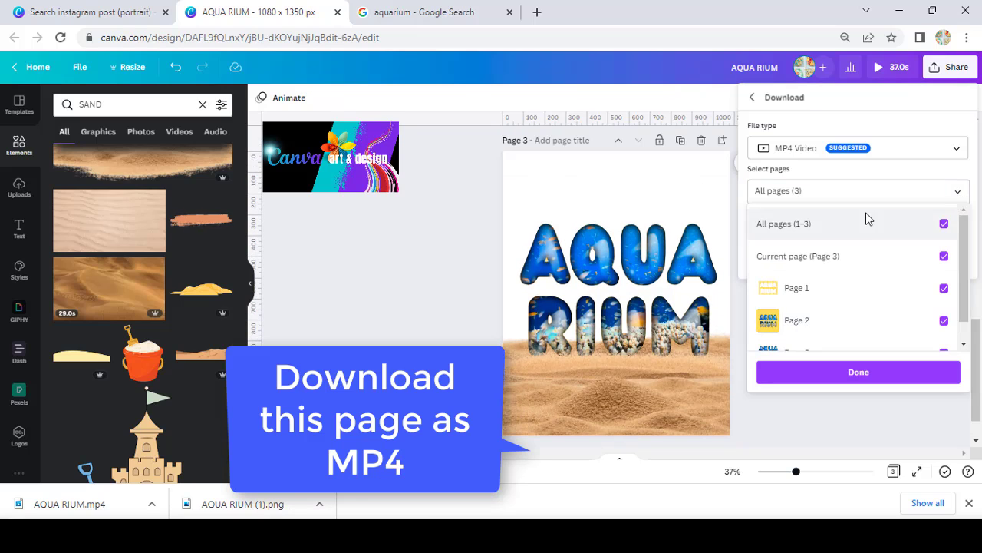
pyautogui.click(867, 221)
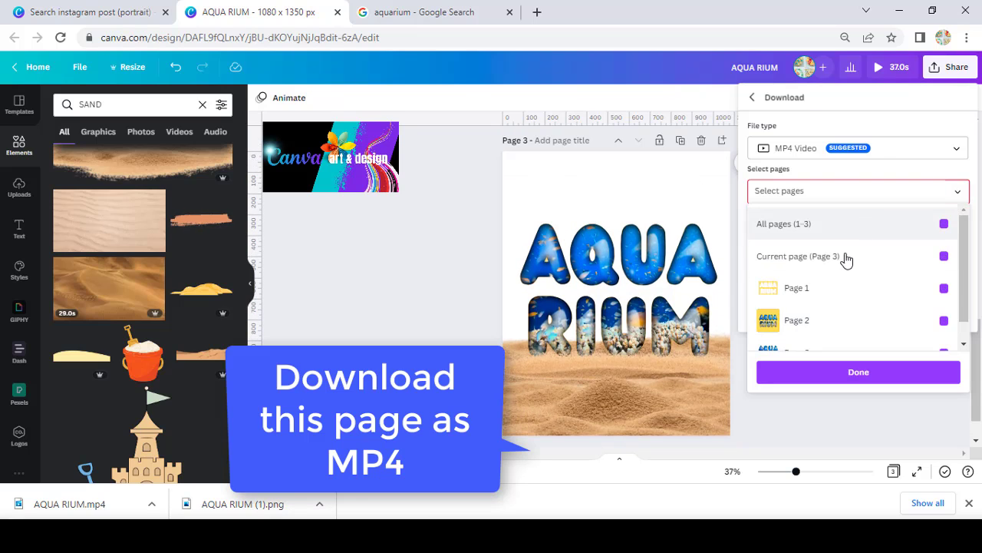
pyautogui.click(844, 259)
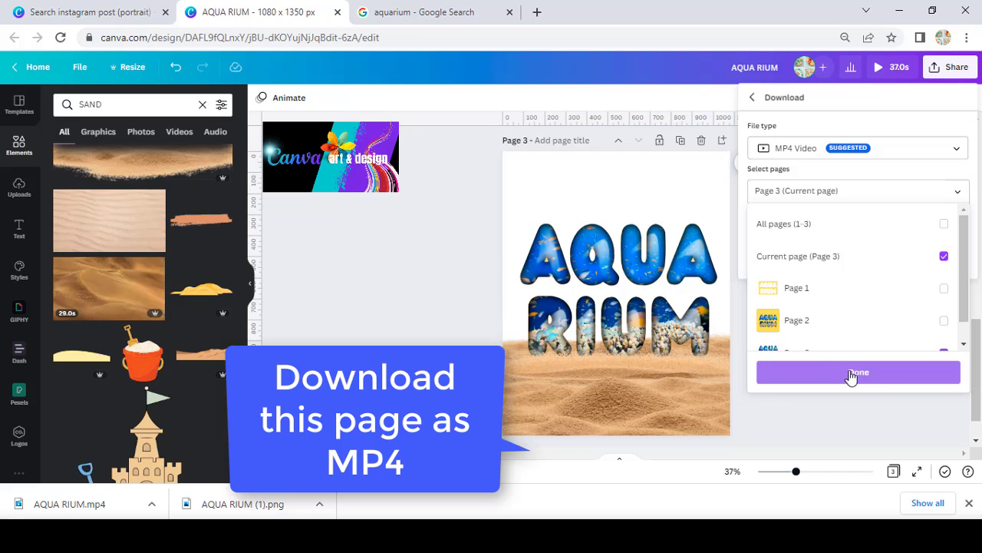
pyautogui.click(852, 373)
pyautogui.click(872, 257)
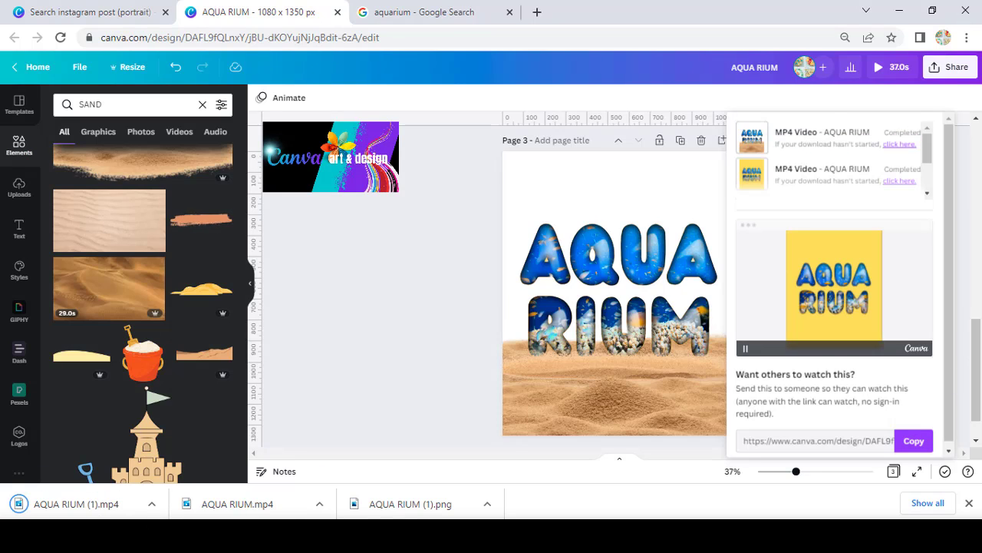
pyautogui.click(101, 504)
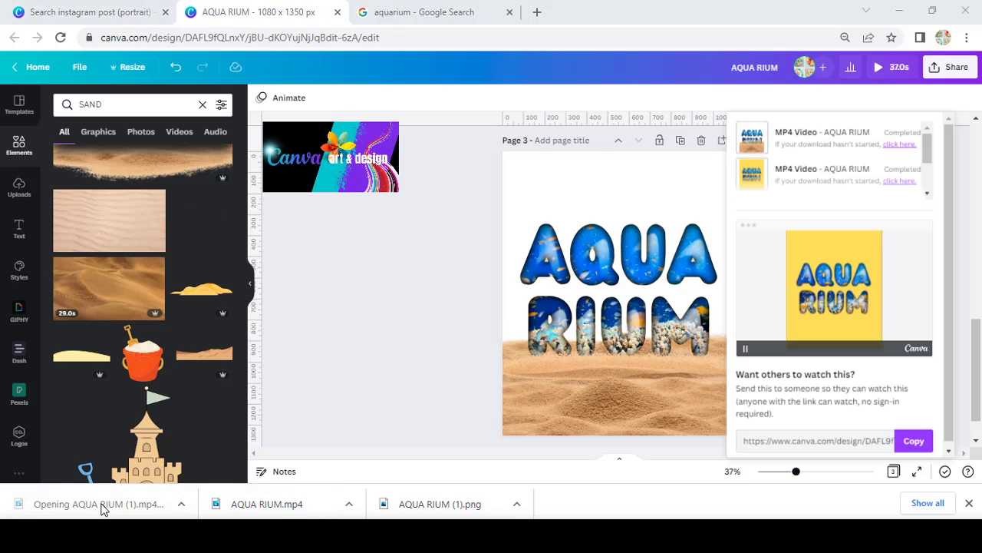